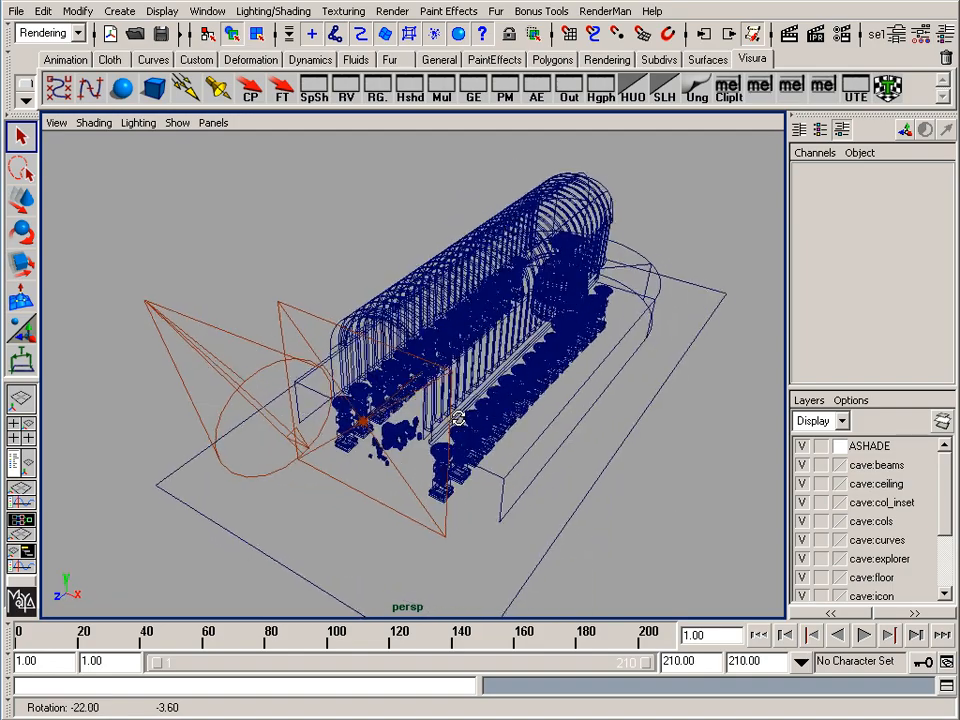
Examine MainLightShape's point light attributes, including its mental ray photon emission and area light settings.
{"action": "left_click", "coordinate": [441, 89]}
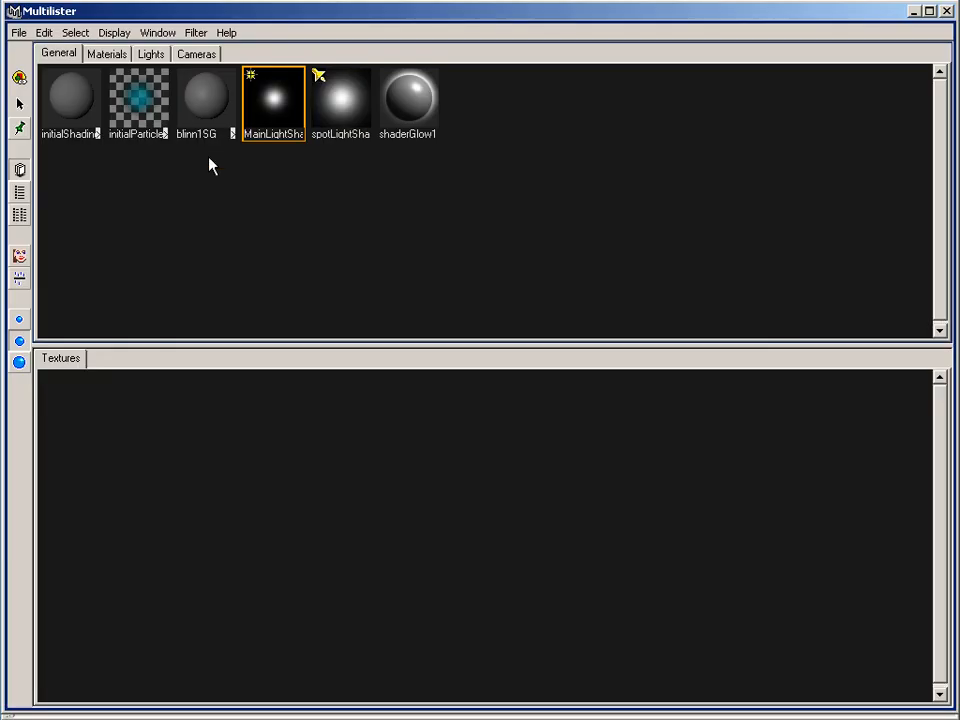
{"action": "double_click", "coordinate": [270, 120]}
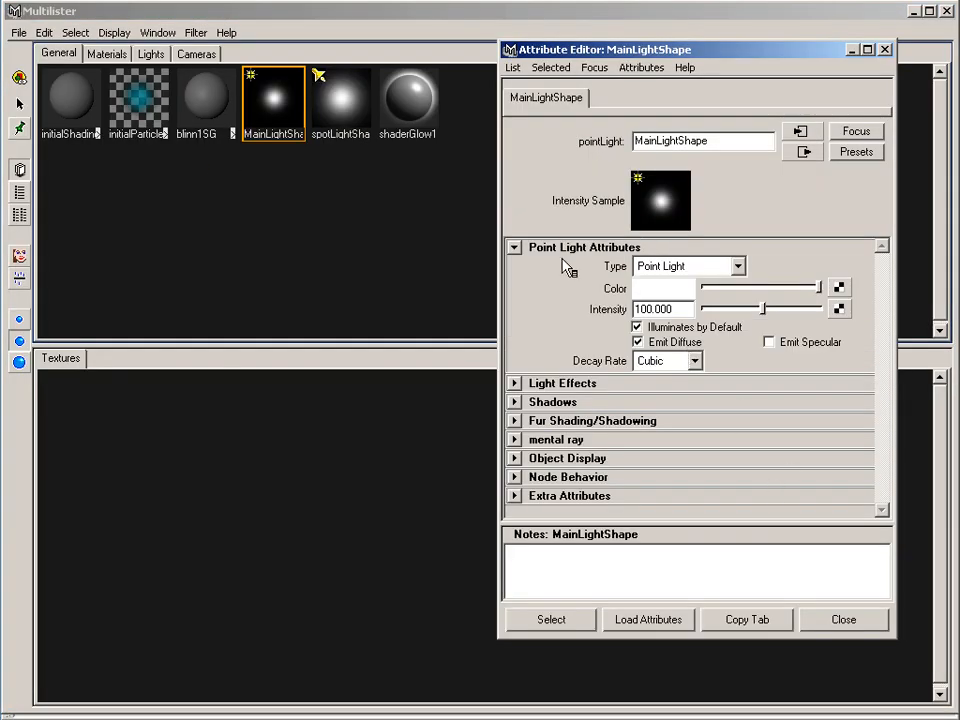
{"action": "left_click", "coordinate": [515, 440]}
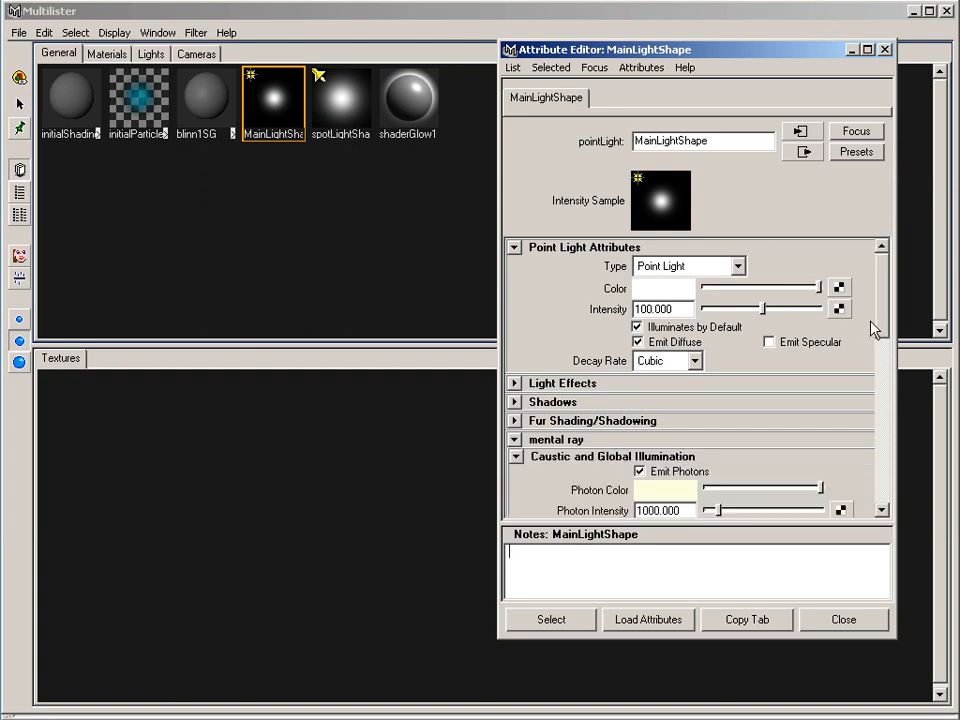
{"action": "scroll", "coordinate": [880, 330], "scroll_direction": "down", "scroll_amount": 5}
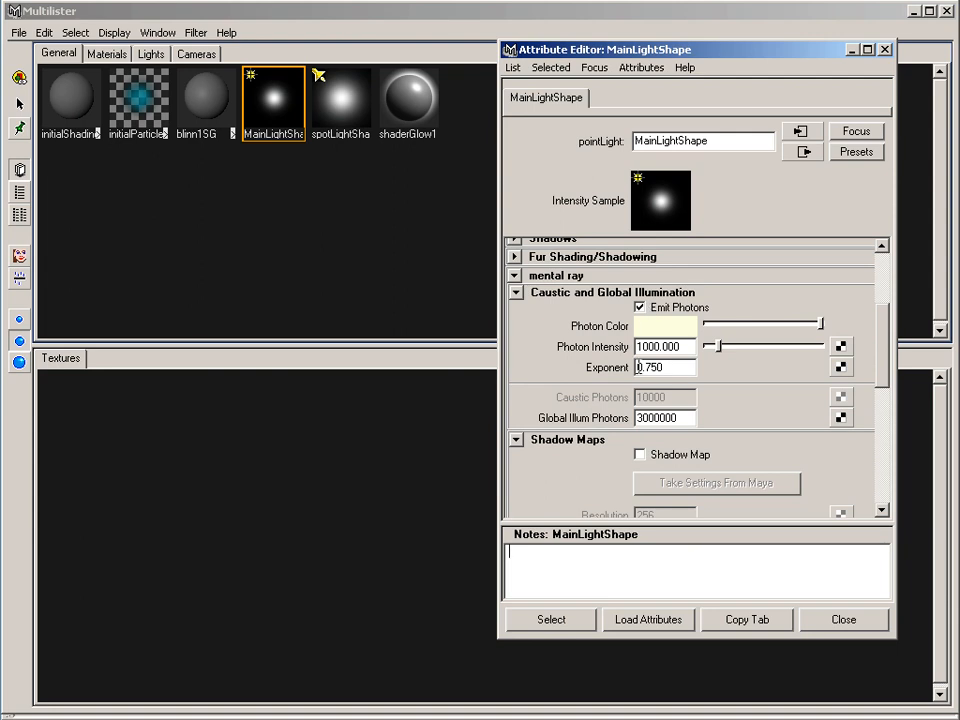
{"action": "left_click_drag", "start_coordinate": [888, 350], "coordinate": [886, 432]}
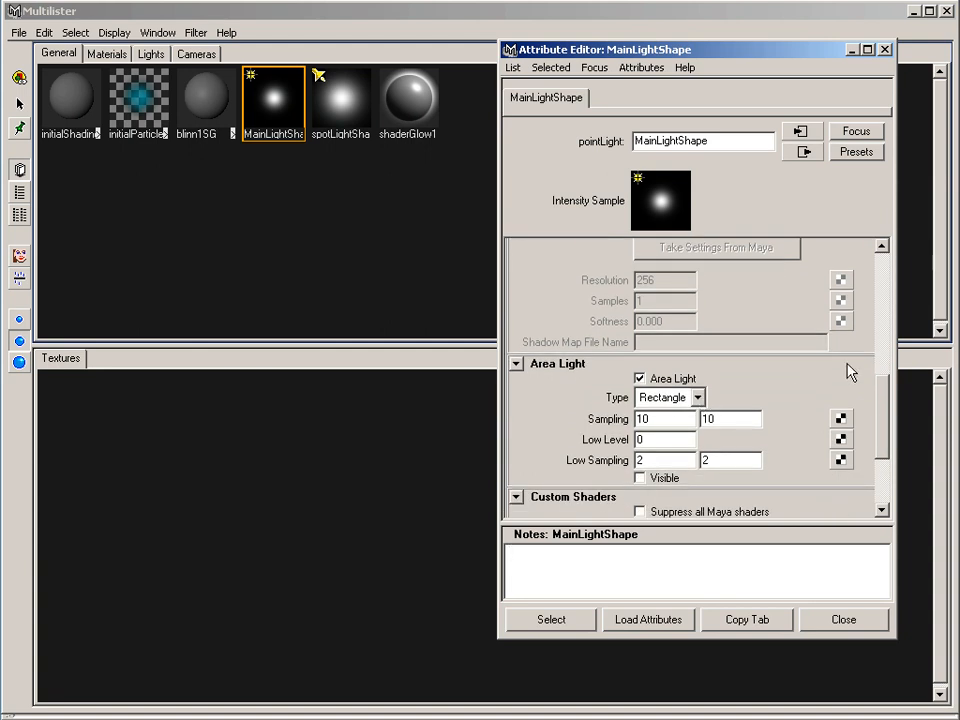
{"action": "left_click_drag", "start_coordinate": [885, 399], "coordinate": [881, 268]}
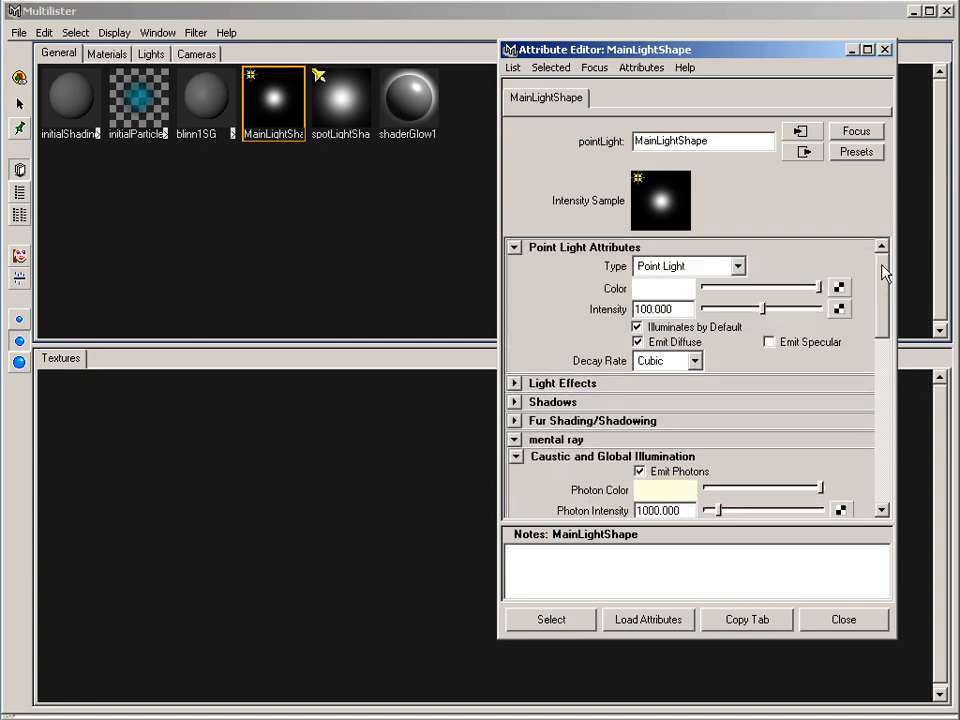
{"action": "left_click", "coordinate": [852, 49]}
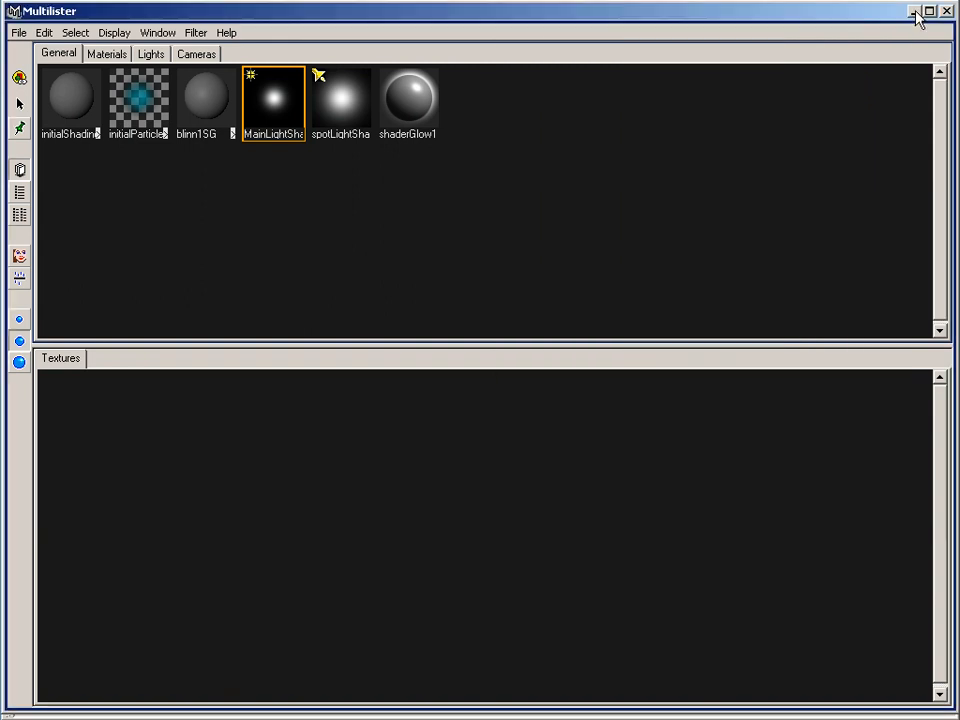
{"action": "left_click", "coordinate": [915, 11]}
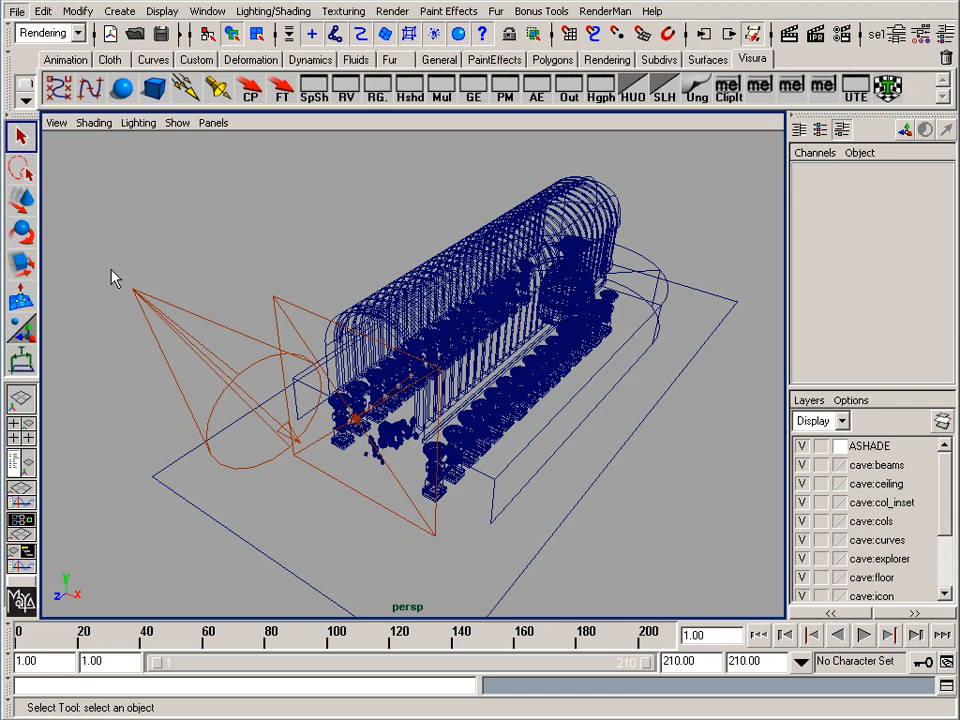
Look through spotLight1 to check what it covers, and return to the persp view.
{"action": "left_click", "coordinate": [192, 318]}
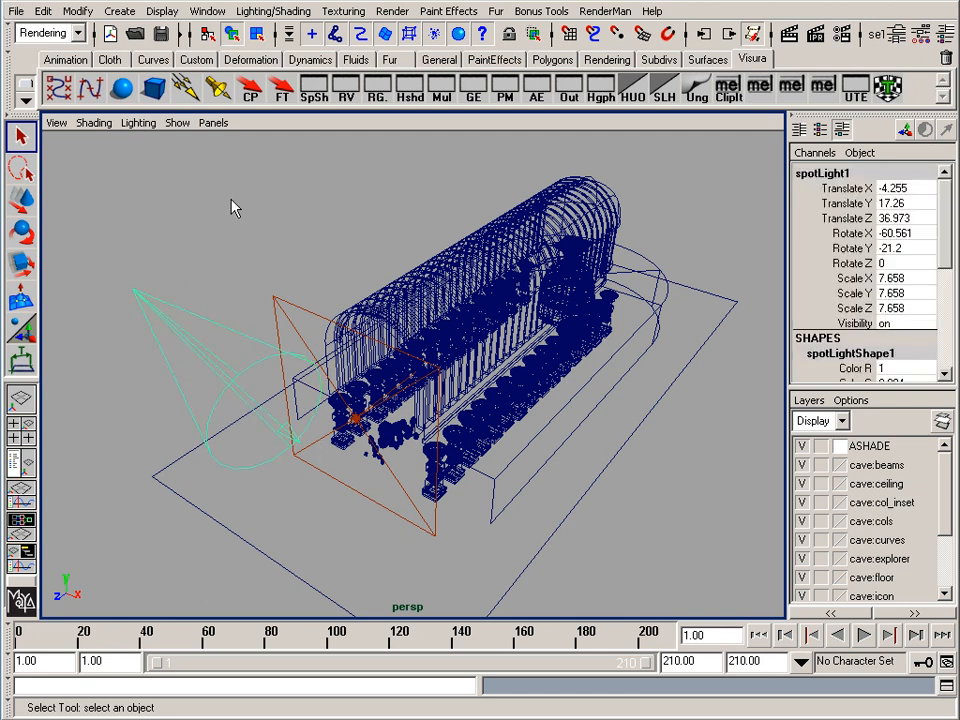
{"action": "left_click", "coordinate": [213, 122]}
{"action": "left_click", "coordinate": [238, 174]}
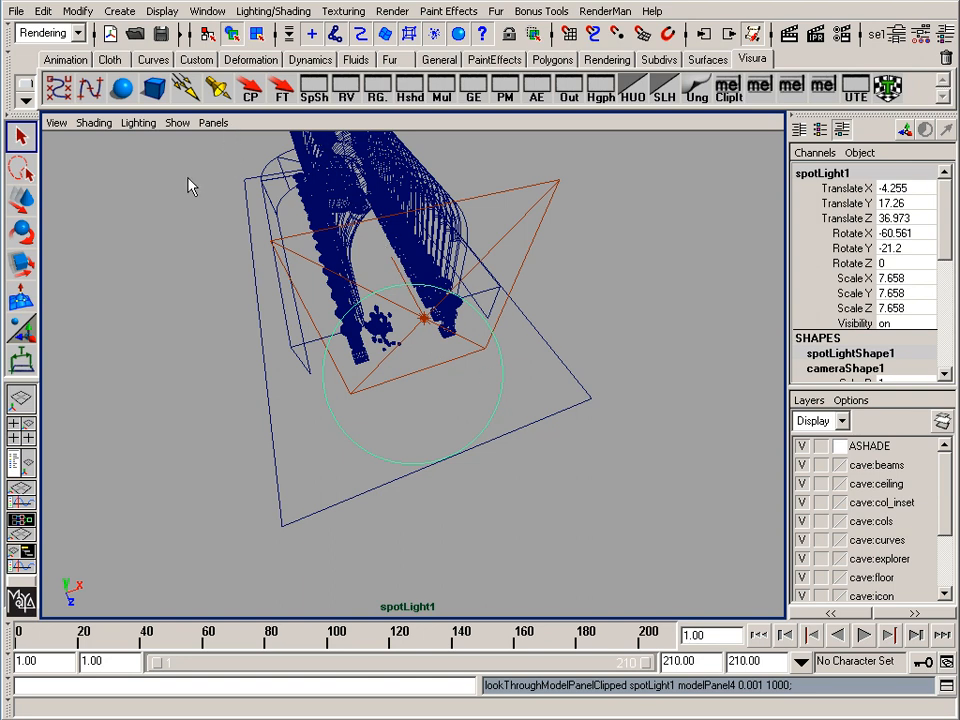
{"action": "key", "text": "space"}
{"action": "left_click_drag", "start_coordinate": [188, 180], "coordinate": [254, 204]}
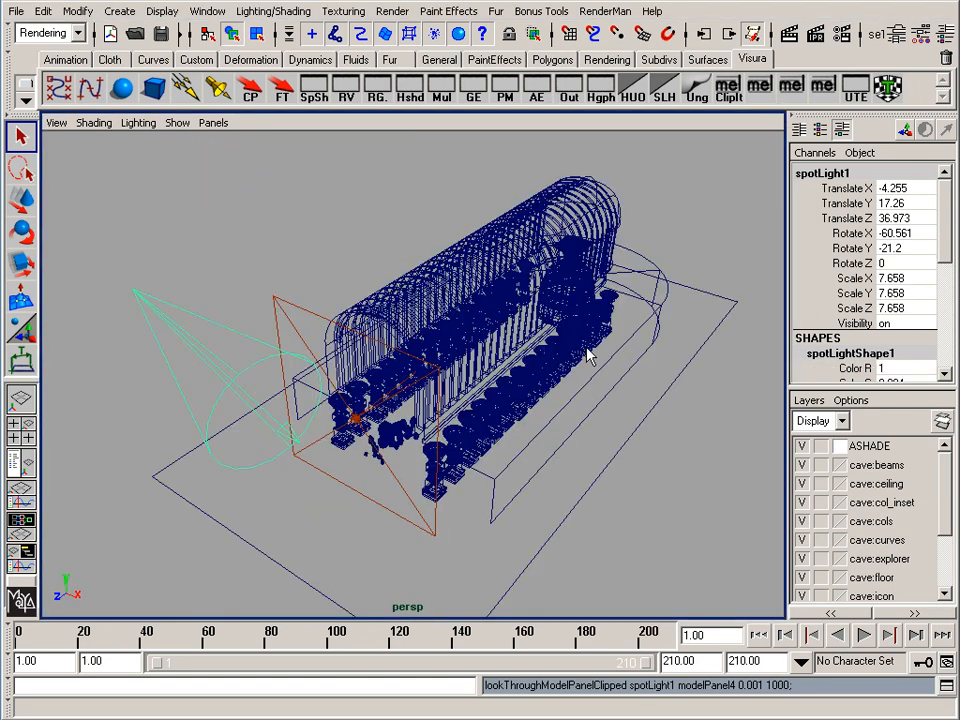
Examine the mental ray render settings for raytracing, caustics and global illumination, and expand the Final Gather options.
{"action": "left_click", "coordinate": [383, 88]}
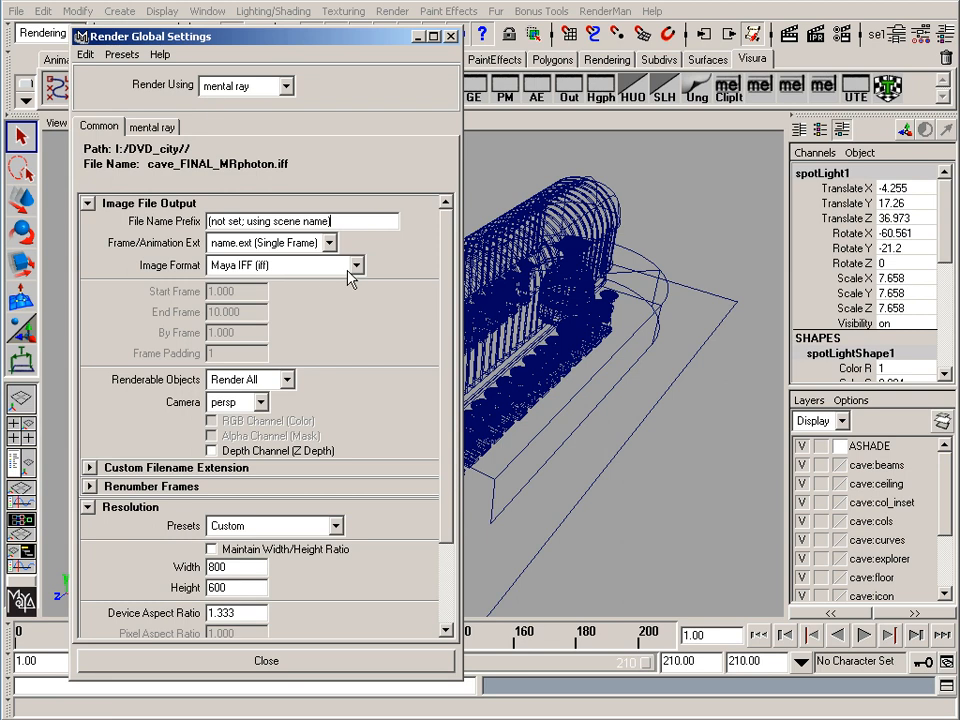
{"action": "left_click", "coordinate": [153, 127]}
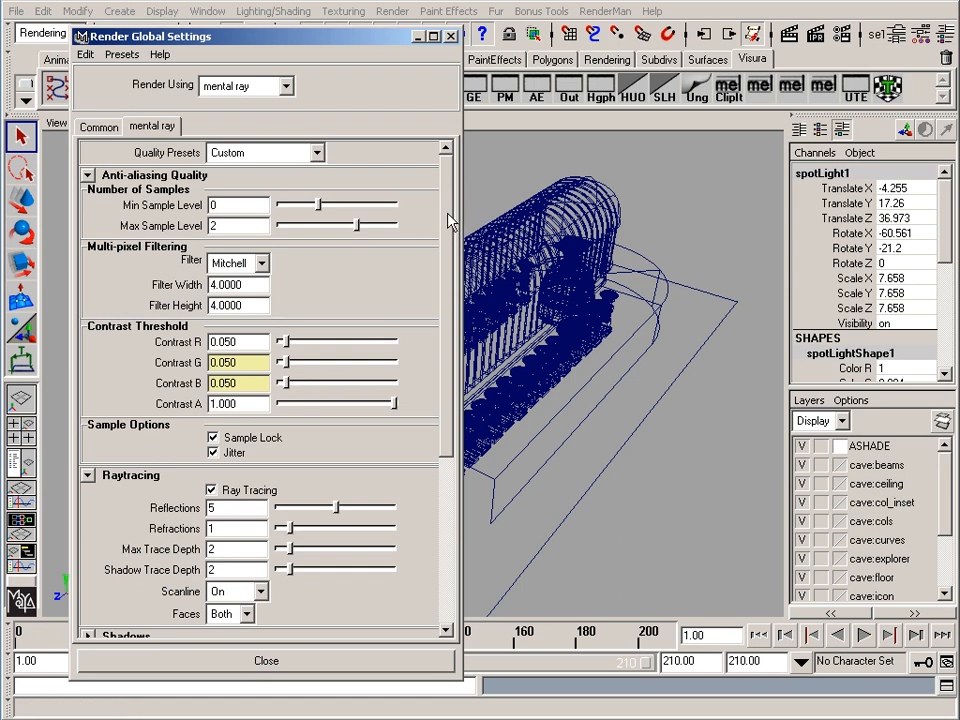
{"action": "left_click_drag", "start_coordinate": [447, 222], "coordinate": [420, 399]}
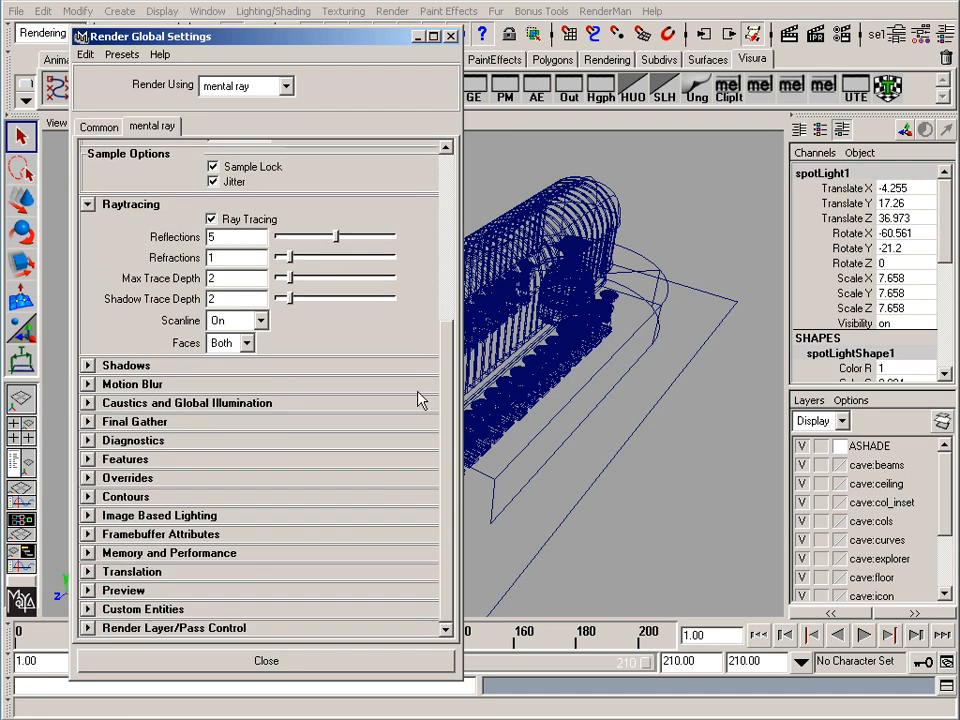
{"action": "left_click", "coordinate": [97, 404]}
{"action": "left_click_drag", "start_coordinate": [446, 377], "coordinate": [444, 461]}
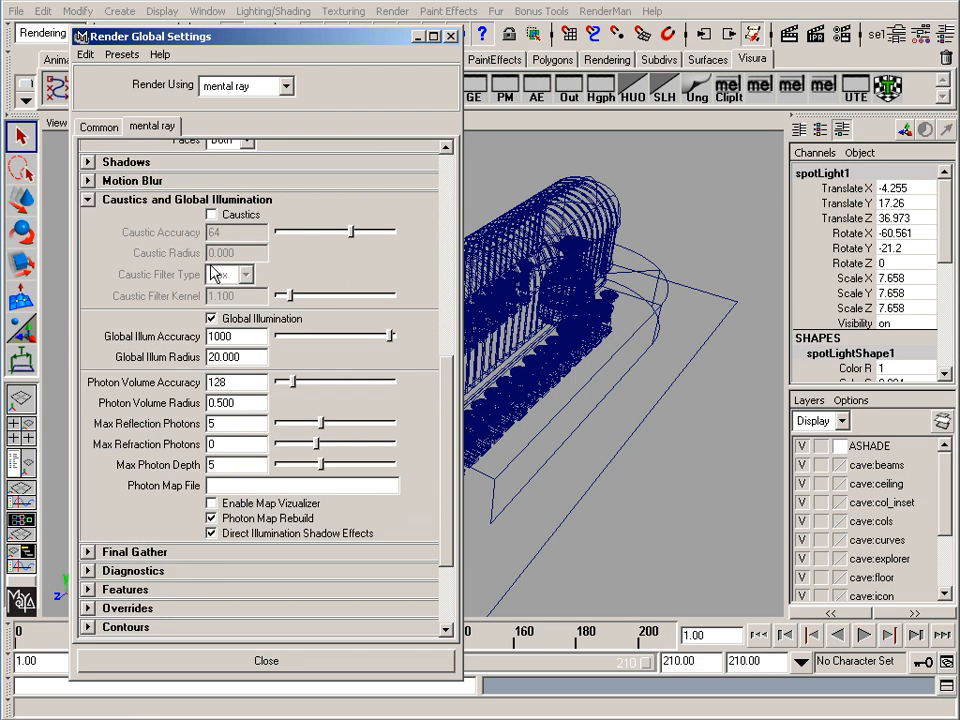
{"action": "left_click", "coordinate": [88, 552]}
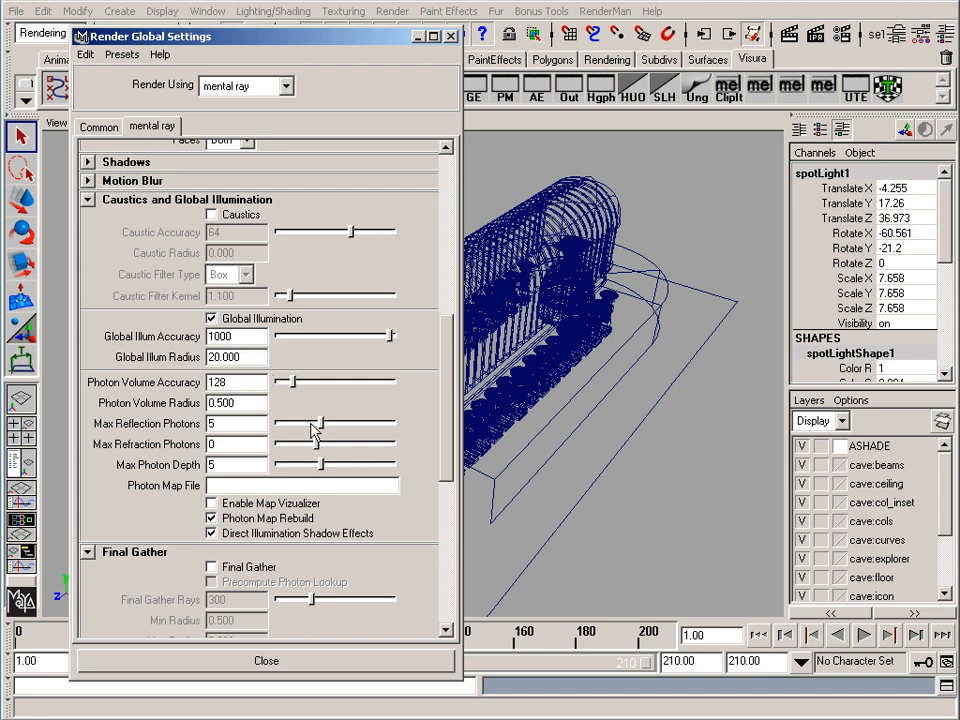
Turn off Photon Map Rebuild, activate the Photon Map File entry and minimize the render settings.
{"action": "left_click", "coordinate": [211, 518]}
{"action": "left_click", "coordinate": [224, 486]}
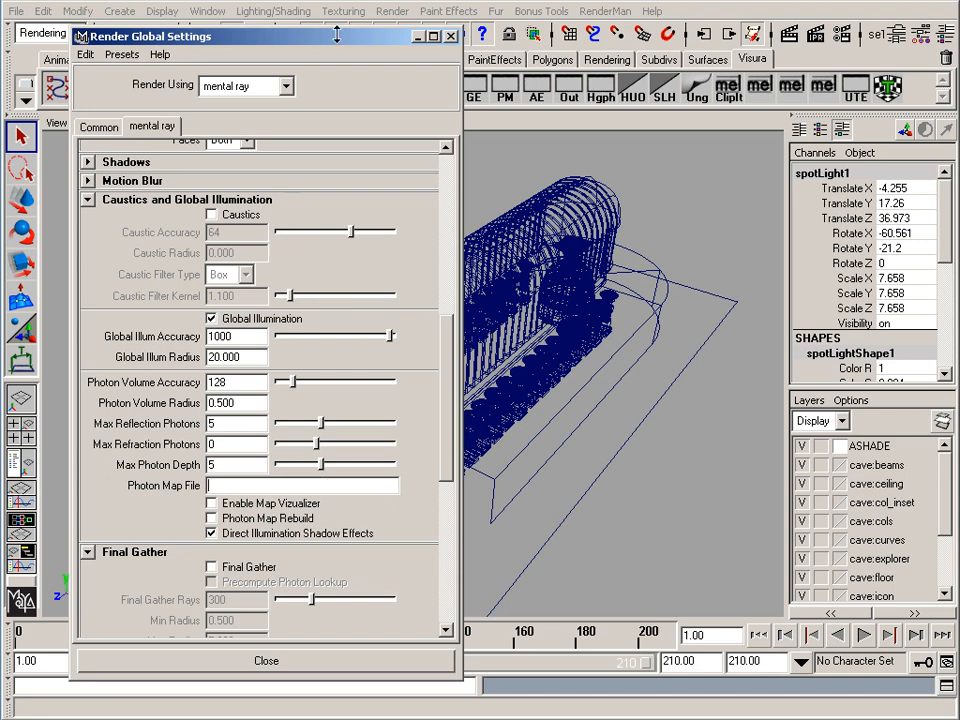
{"action": "left_click", "coordinate": [419, 36]}
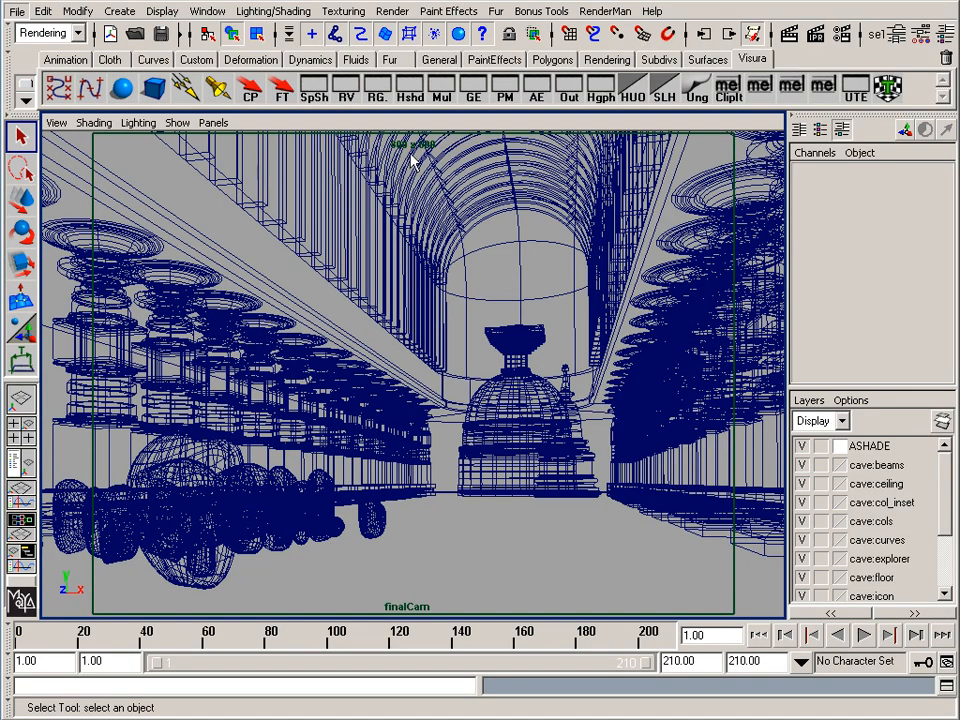
Check the scene's list of shaders and lights, and toggle the Enable Default Light render option on and back off.
{"action": "left_click", "coordinate": [445, 92]}
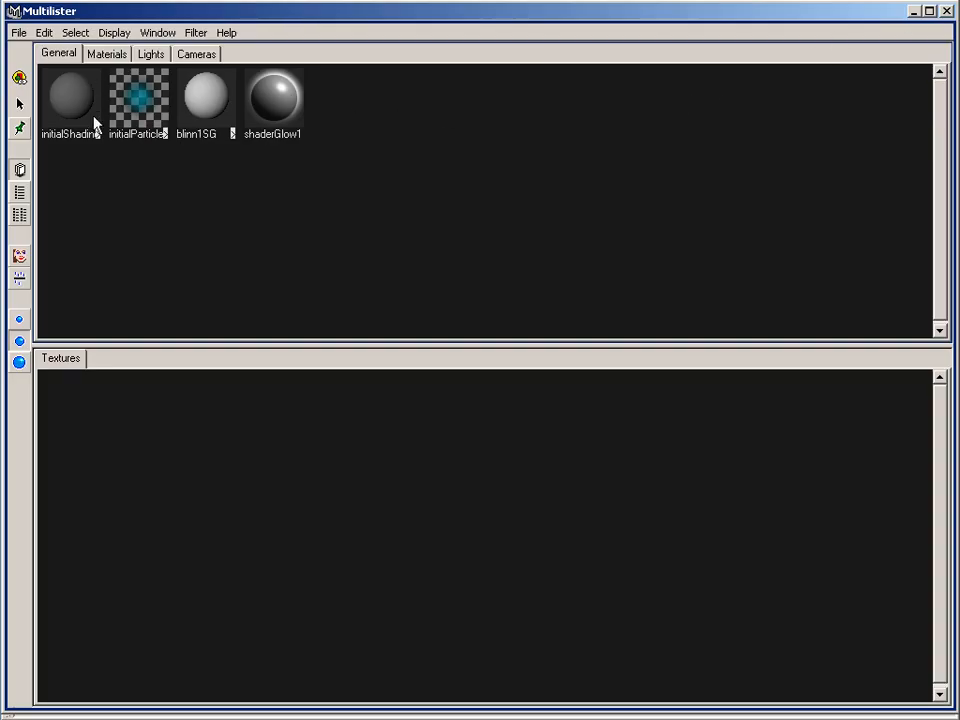
{"action": "left_click", "coordinate": [946, 11]}
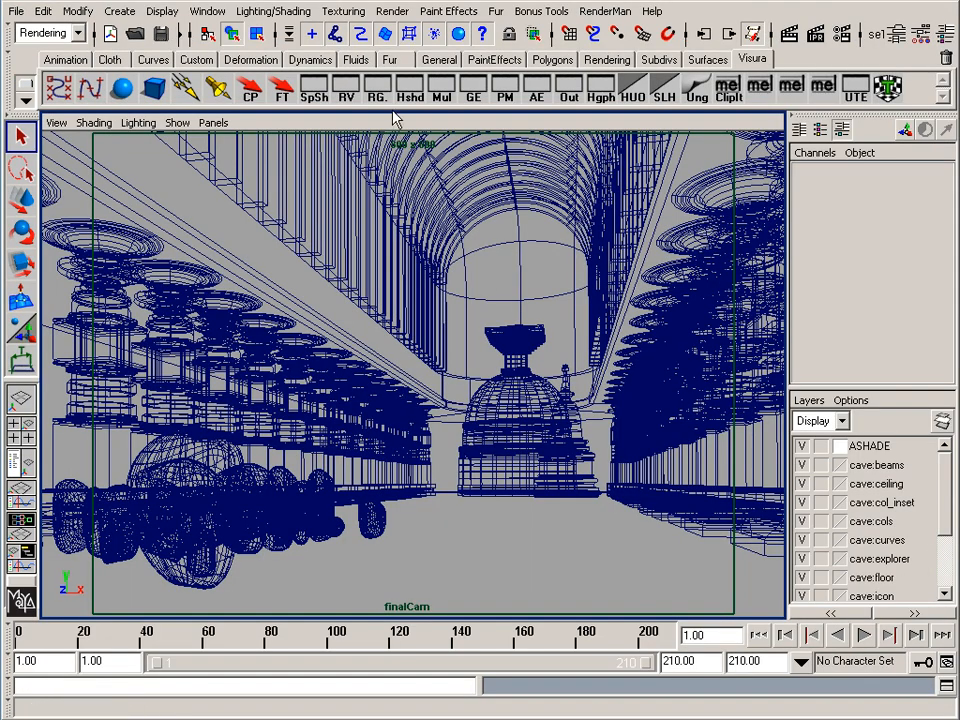
{"action": "left_click", "coordinate": [381, 93]}
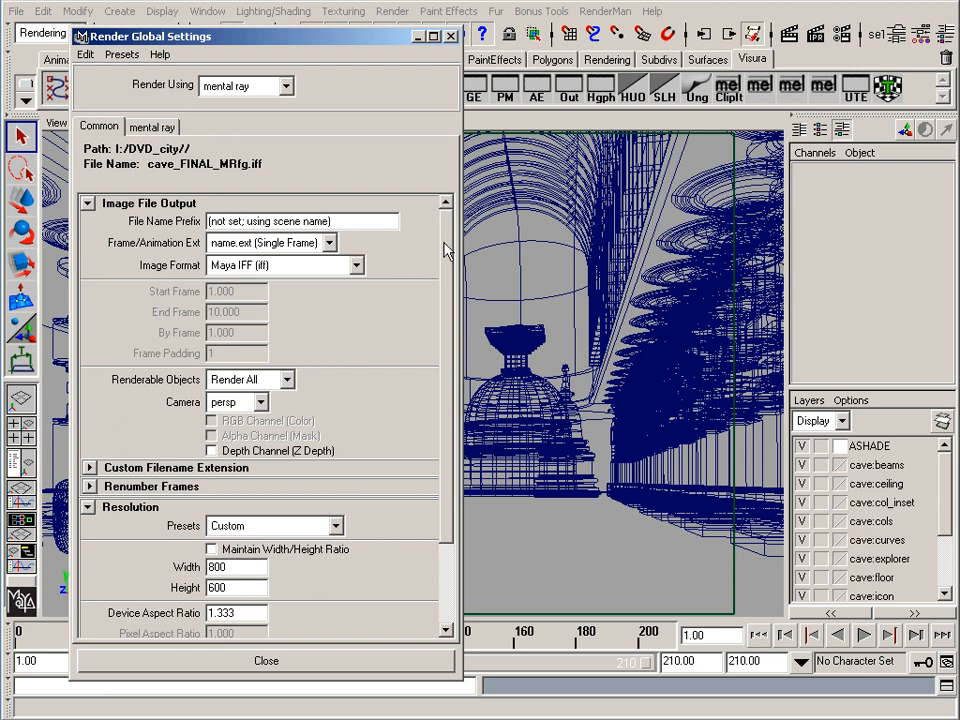
{"action": "left_click_drag", "start_coordinate": [444, 249], "coordinate": [437, 326]}
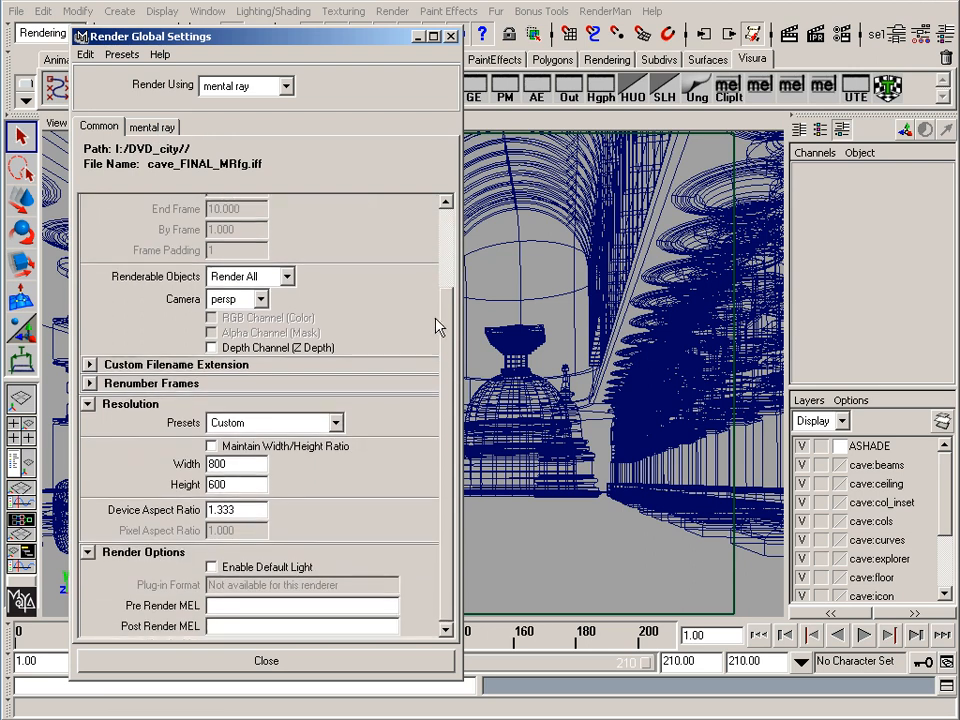
{"action": "left_click", "coordinate": [211, 567]}
{"action": "left_click", "coordinate": [224, 571]}
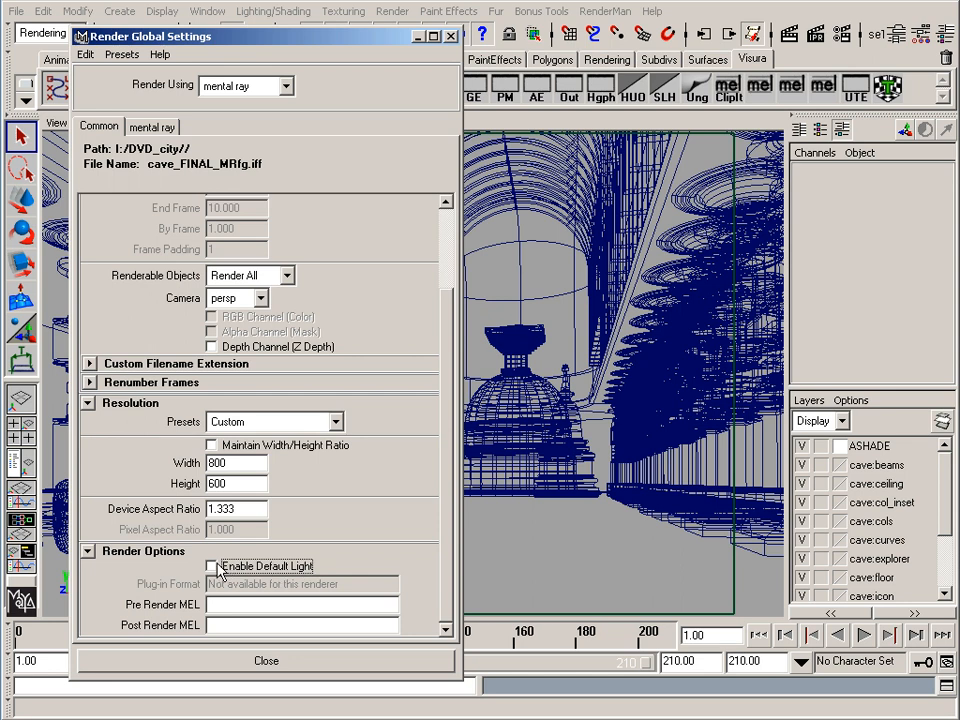
Examine the mental ray settings for raytracing, global illumination and Final Gather in the cave_FINAL_MRfg scene.
{"action": "left_click", "coordinate": [152, 127]}
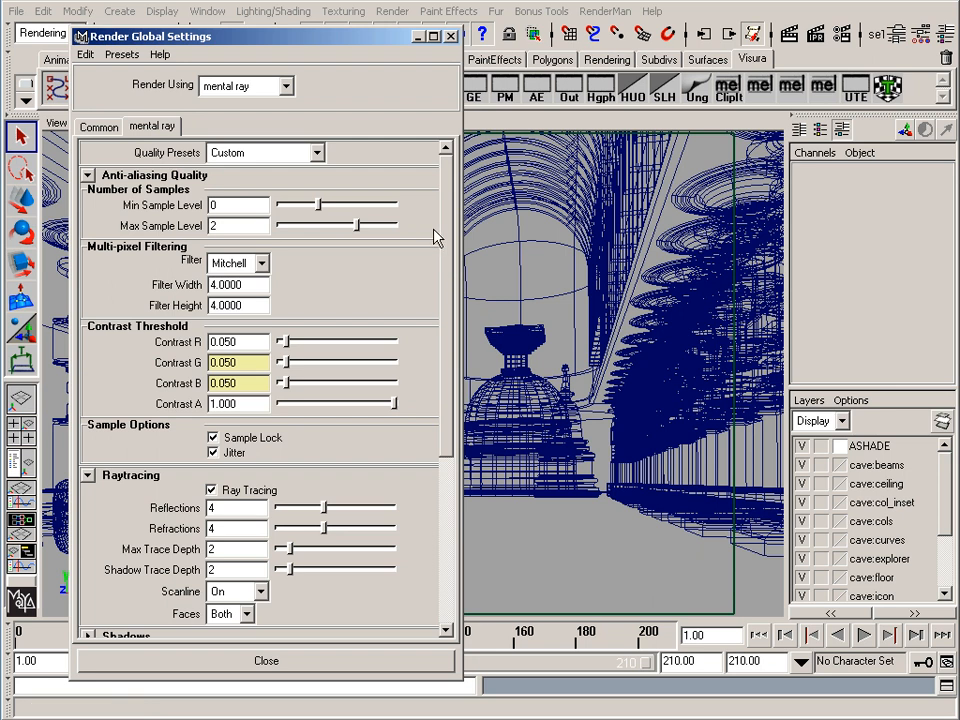
{"action": "left_click_drag", "start_coordinate": [443, 236], "coordinate": [437, 342]}
{"action": "scroll", "coordinate": [431, 381], "scroll_direction": "down", "scroll_amount": 3}
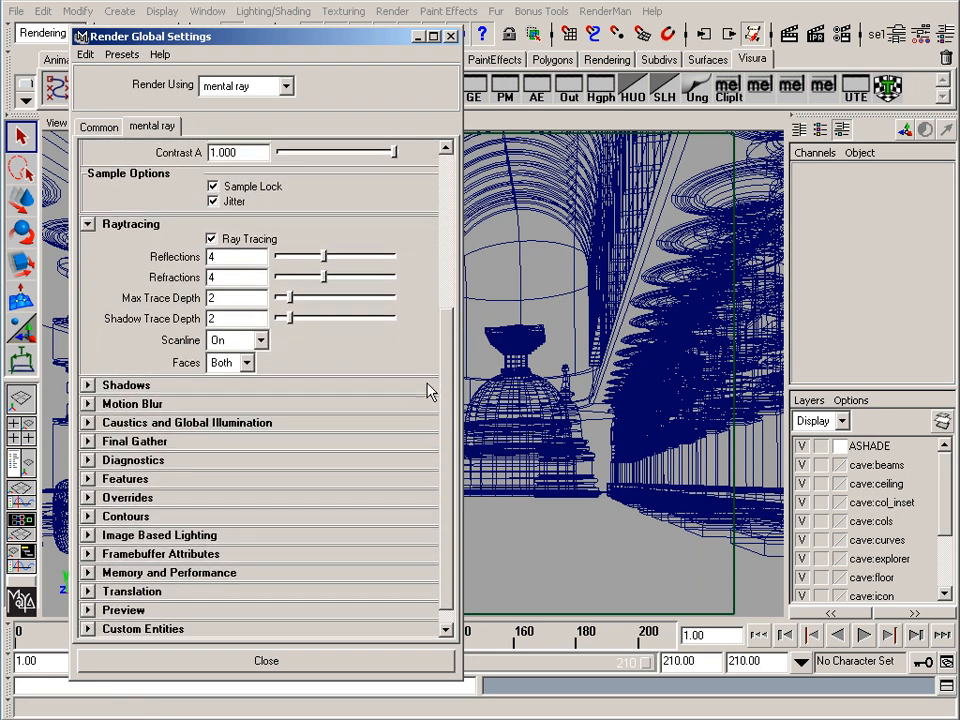
{"action": "left_click", "coordinate": [88, 422]}
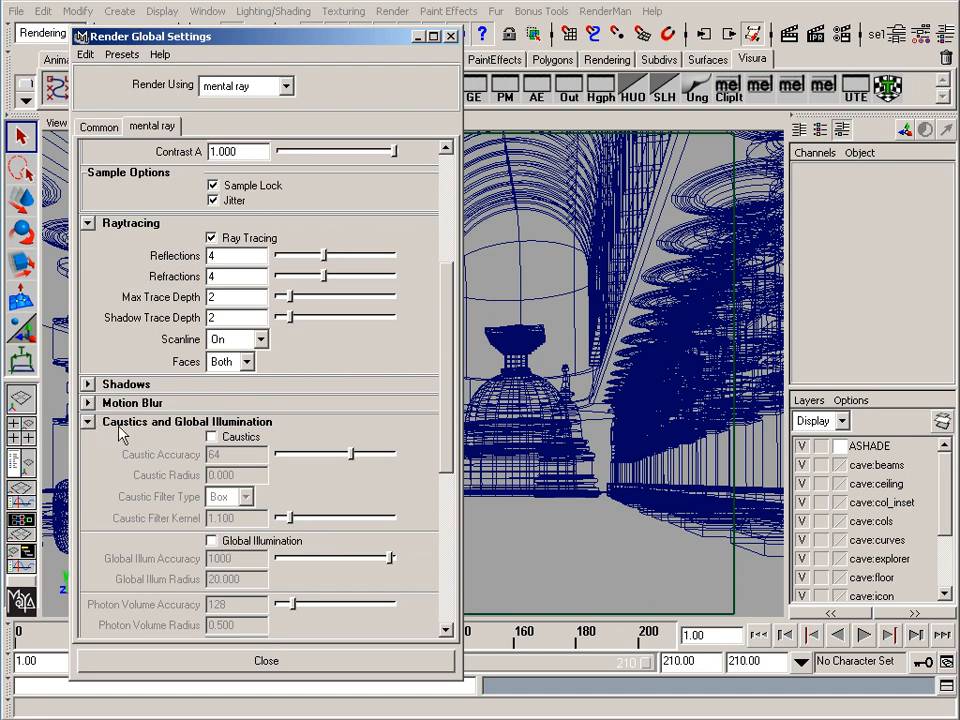
{"action": "left_click", "coordinate": [88, 422]}
{"action": "left_click", "coordinate": [88, 440]}
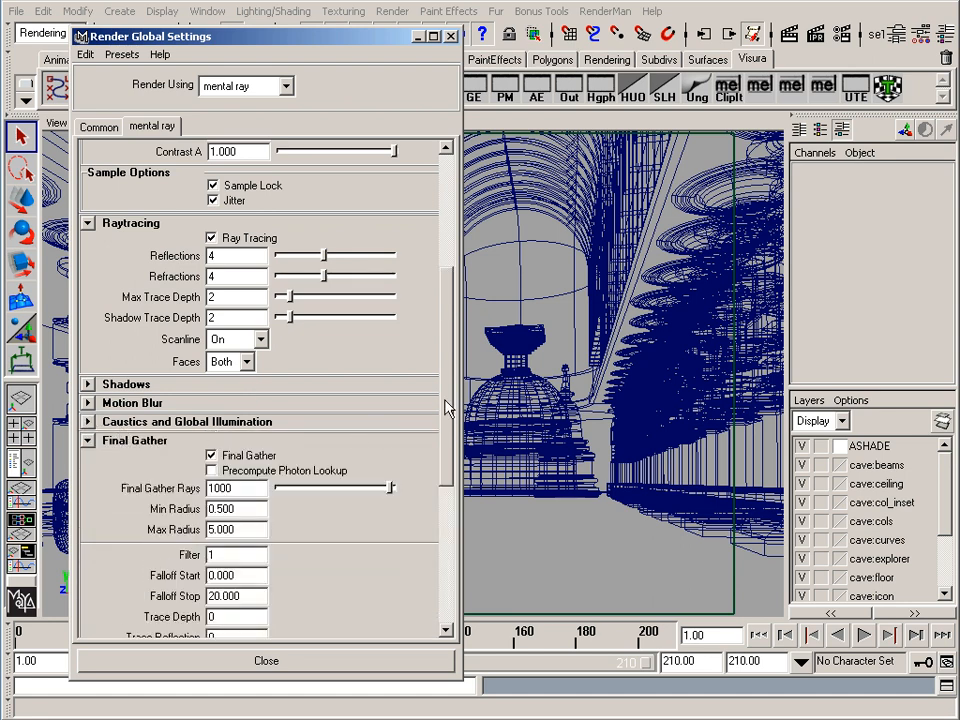
{"action": "scroll", "coordinate": [452, 403], "scroll_direction": "down", "scroll_amount": 6}
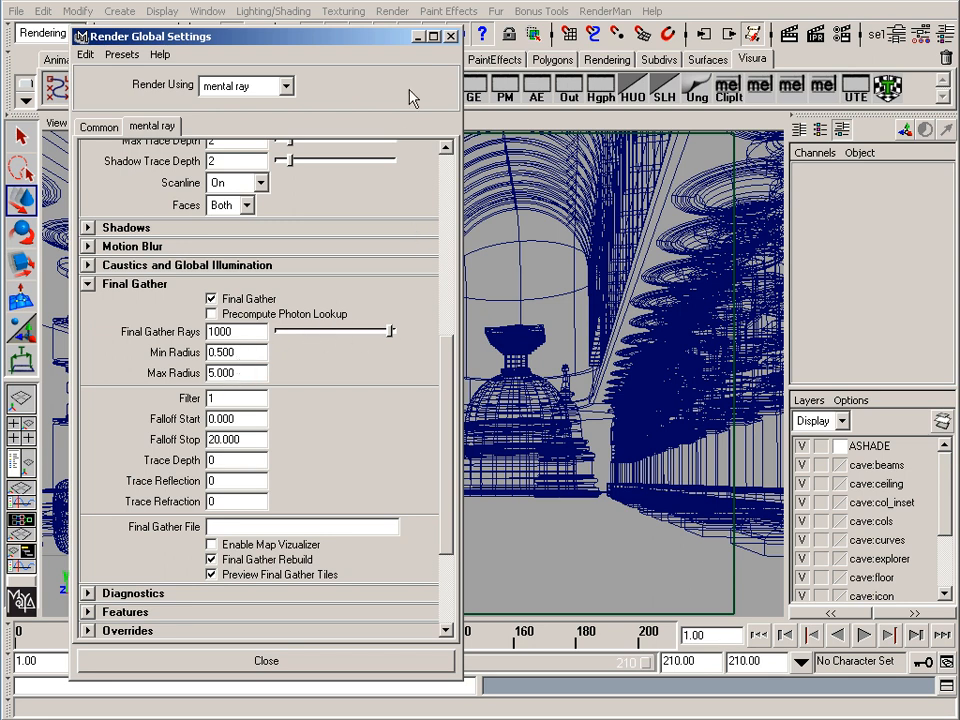
{"action": "left_click", "coordinate": [418, 37]}
Inspect the distance measurement beside the cave in the top view, and return to the finalCam view.
{"action": "key", "text": "space"}
{"action": "left_click_drag", "start_coordinate": [401, 364], "coordinate": [398, 312]}
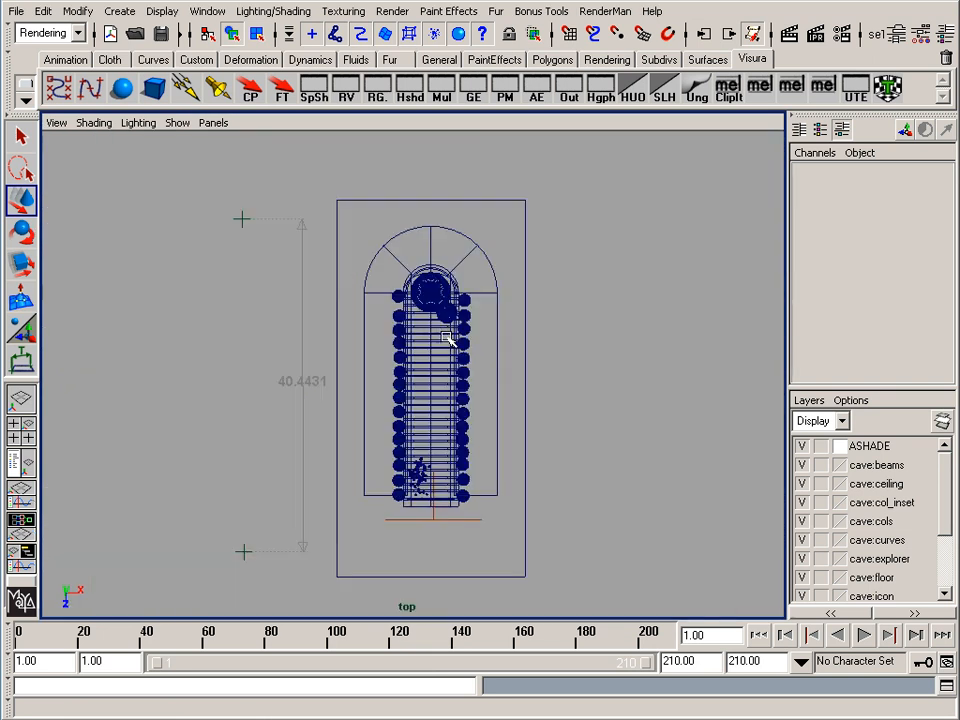
{"action": "left_click_drag", "start_coordinate": [205, 203], "coordinate": [275, 579]}
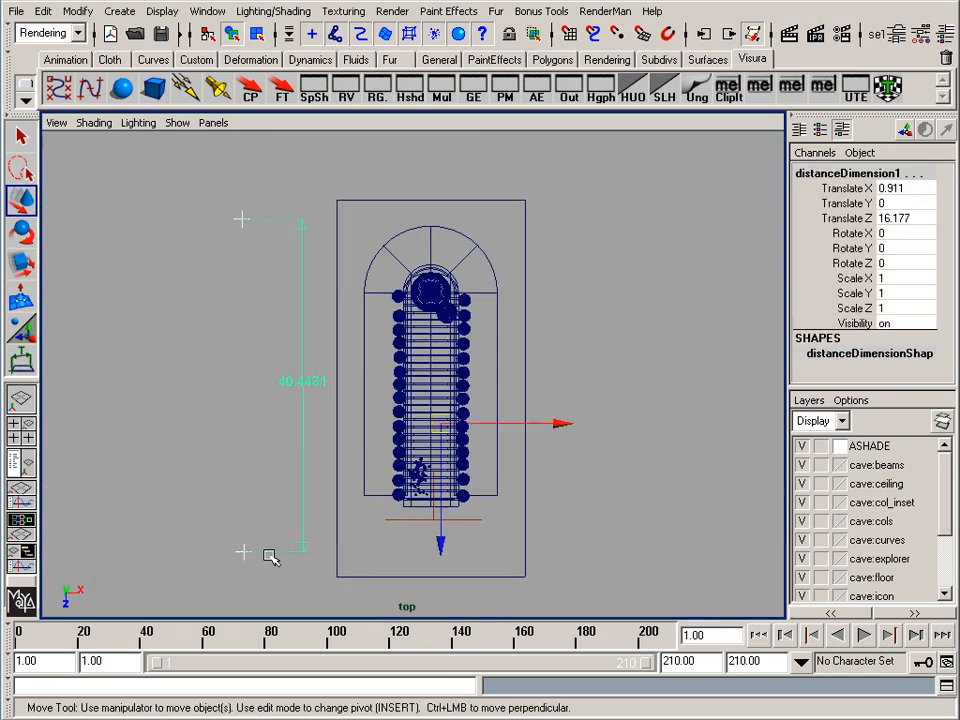
{"action": "left_click", "coordinate": [213, 333]}
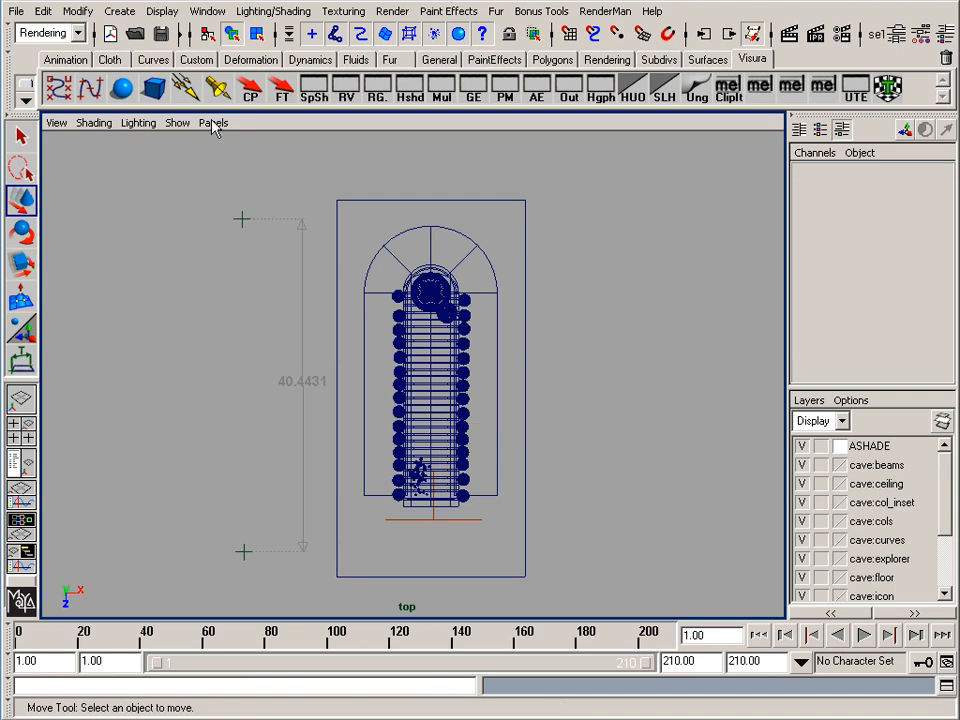
{"action": "left_click", "coordinate": [213, 122]}
{"action": "mouse_move", "coordinate": [226, 150]}
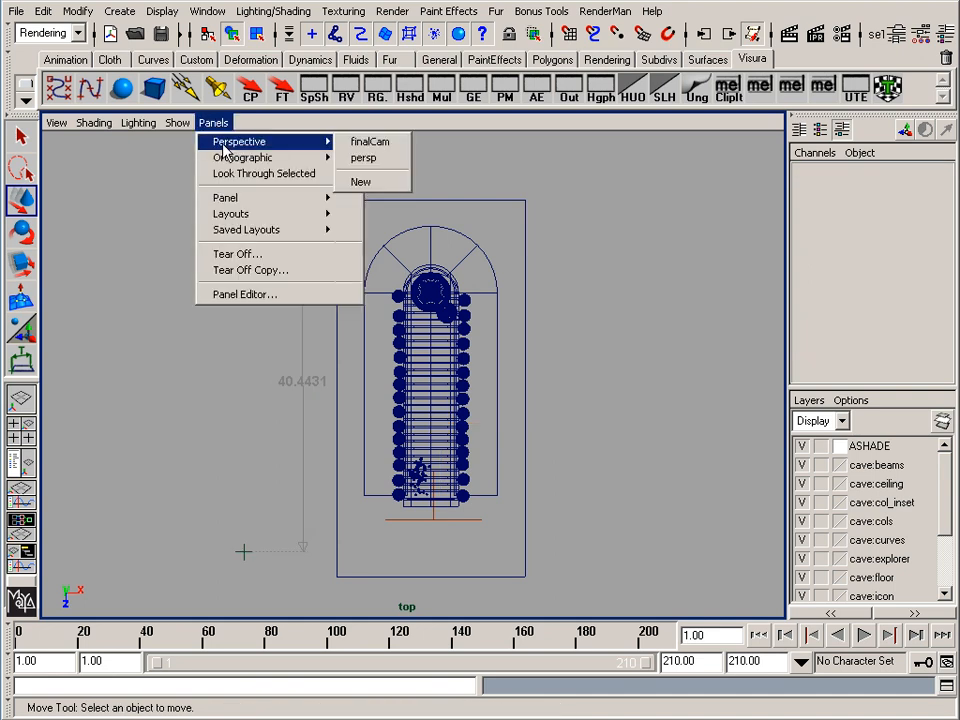
{"action": "left_click", "coordinate": [385, 143]}
Review the Final Gather settings again, focusing on the Falloff Stop value.
{"action": "left_click", "coordinate": [378, 98]}
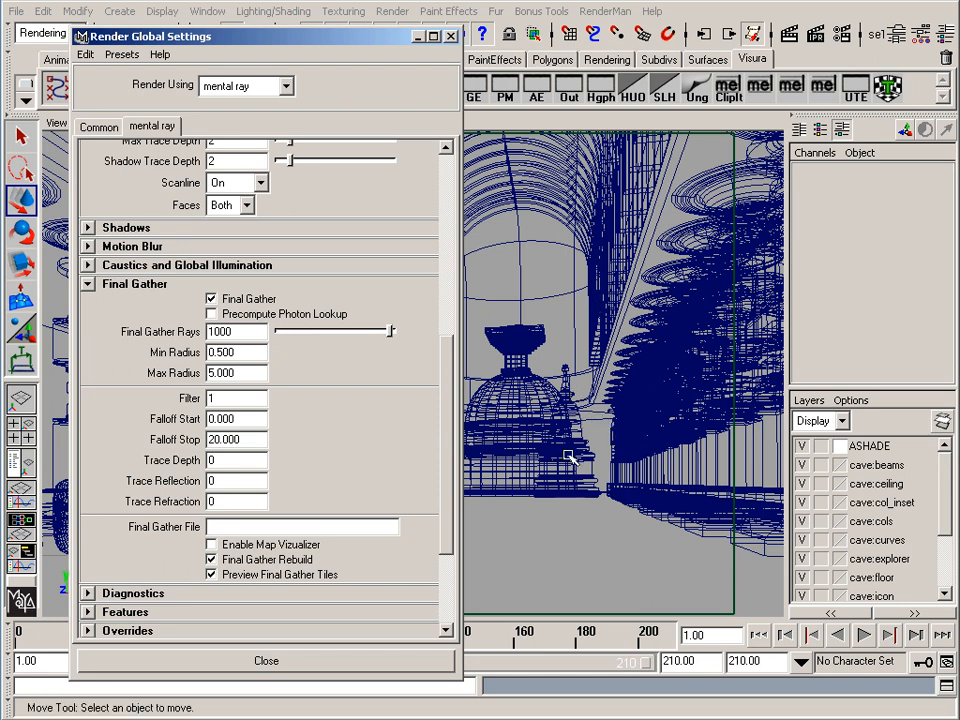
{"action": "double_click", "coordinate": [248, 439]}
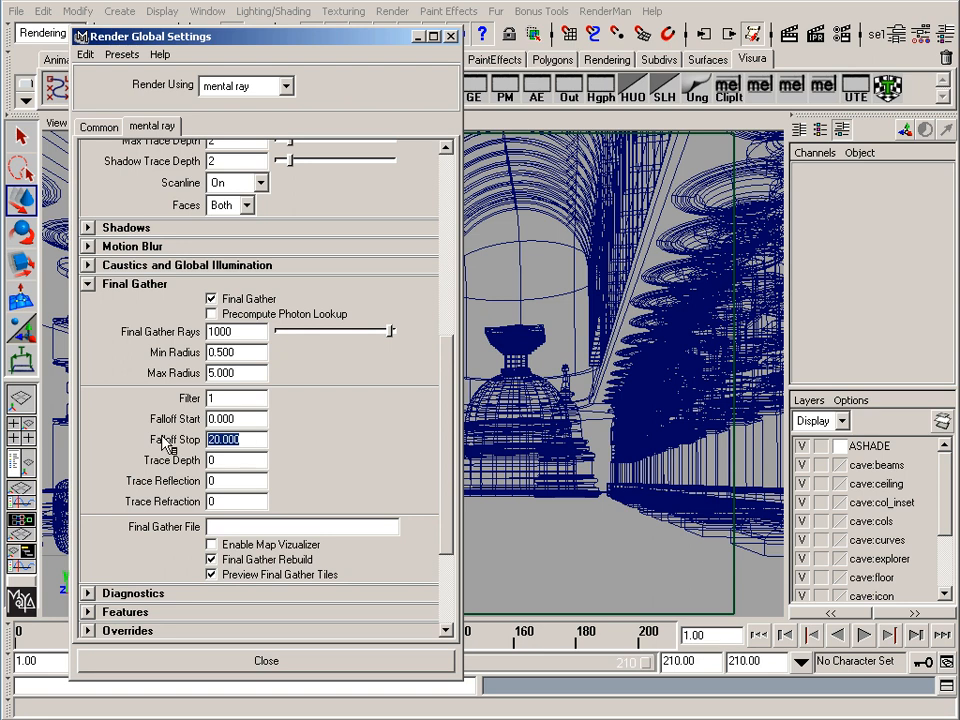
{"action": "left_click", "coordinate": [253, 439]}
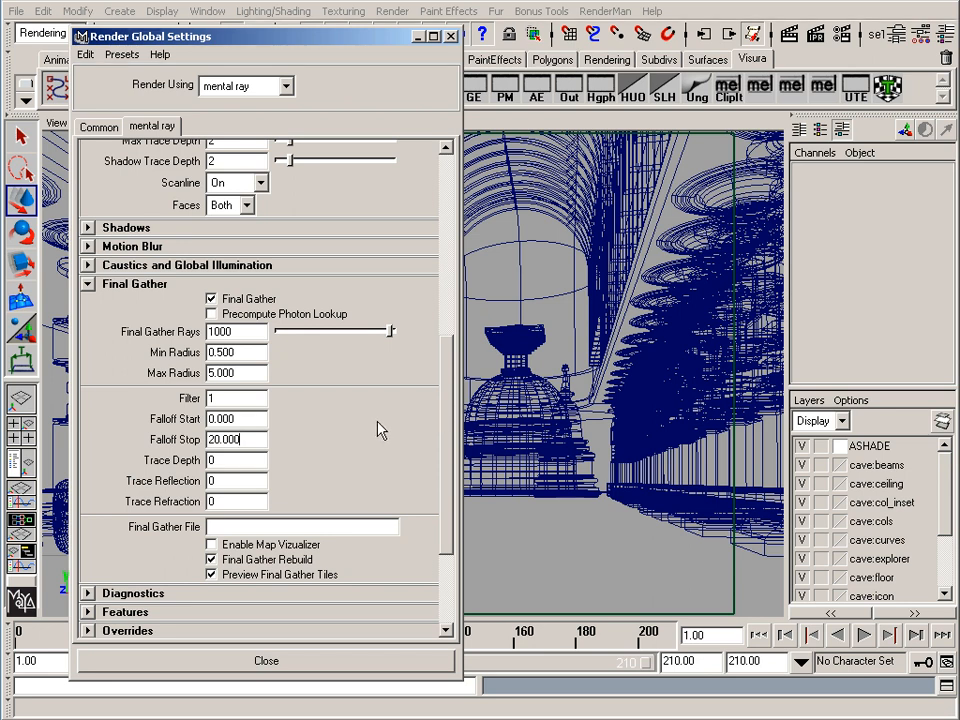
Check the Environment background color of the finalCam camera, and close its attributes and the render settings.
{"action": "left_click", "coordinate": [55, 122]}
{"action": "left_click", "coordinate": [113, 343]}
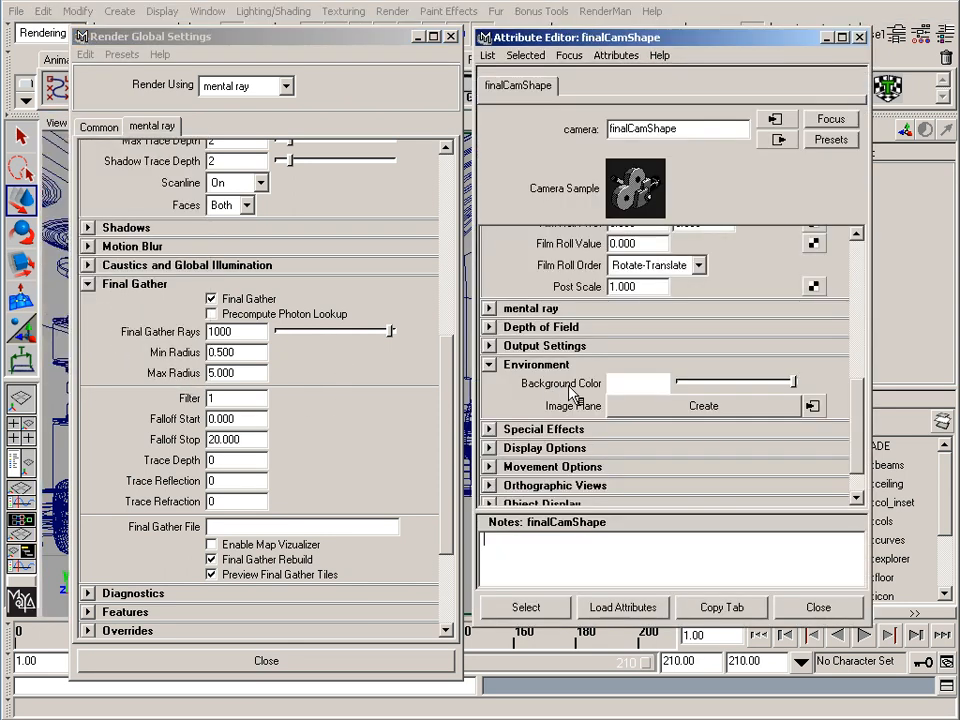
{"action": "left_click", "coordinate": [652, 384]}
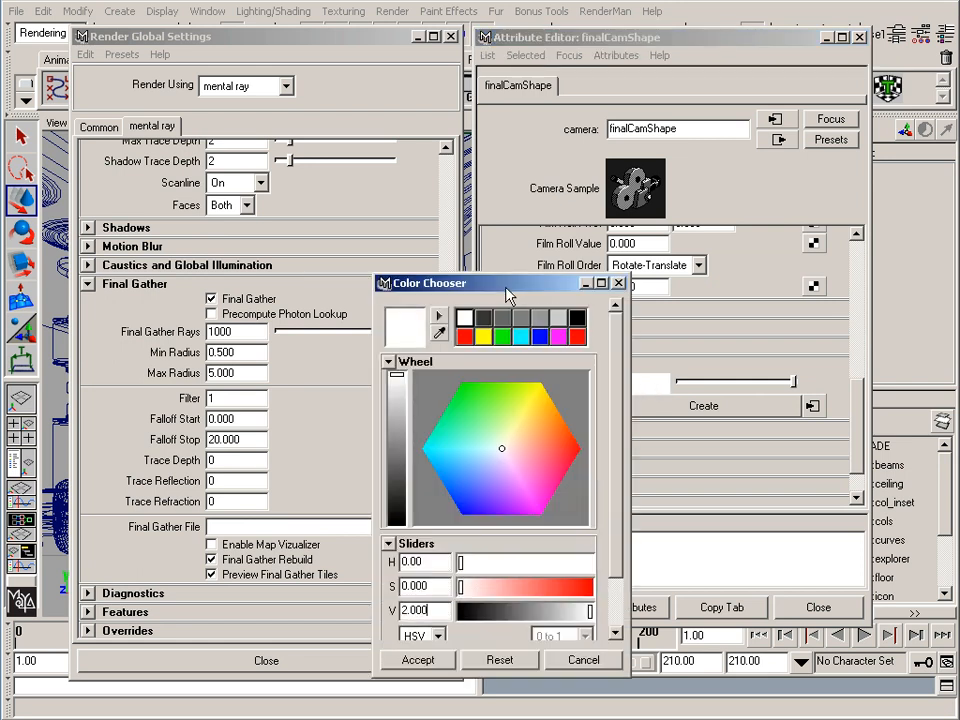
{"action": "left_click_drag", "start_coordinate": [470, 283], "coordinate": [443, 203]}
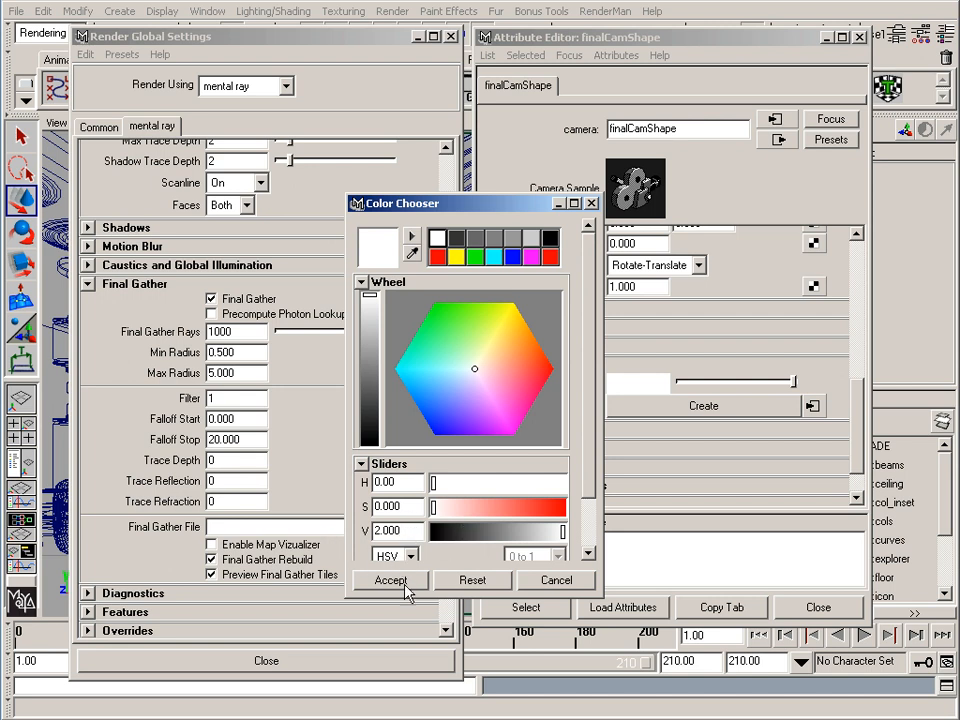
{"action": "left_click", "coordinate": [405, 587]}
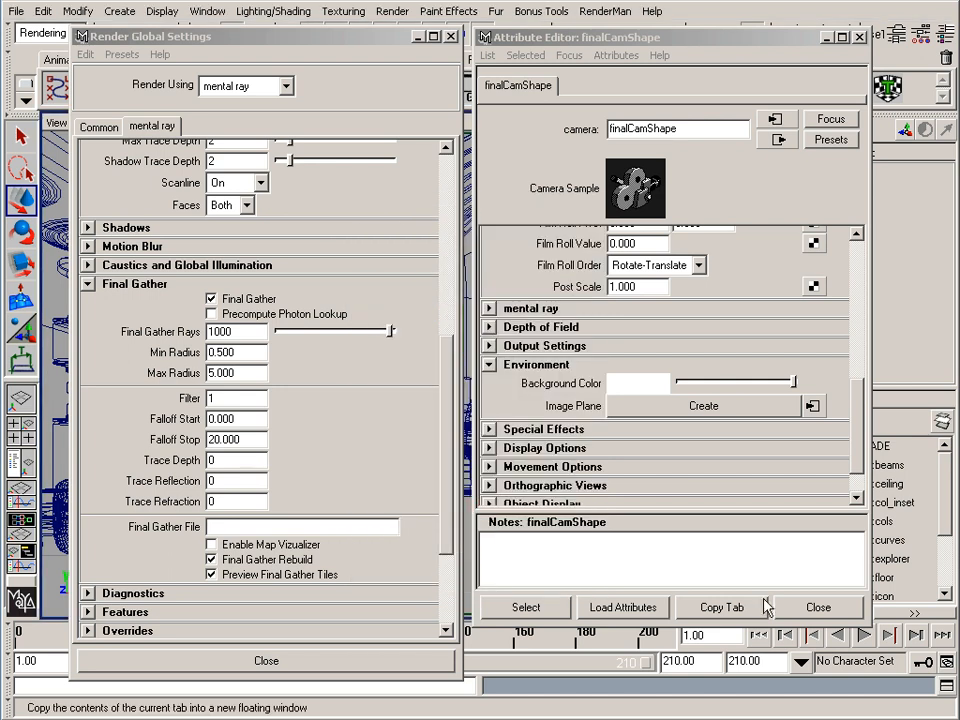
{"action": "left_click", "coordinate": [815, 607]}
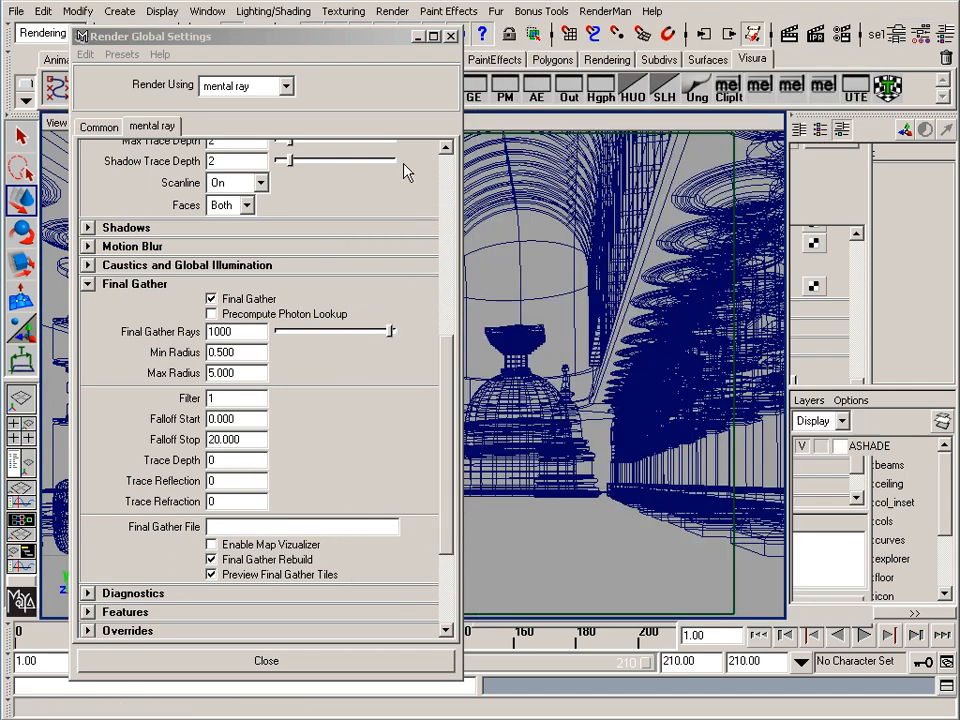
{"action": "left_click", "coordinate": [451, 36]}
Compare the stored cave_MRphoton, cave_MRfg and cave_MRphoton_fg renders in the Render View.
{"action": "left_click", "coordinate": [437, 100]}
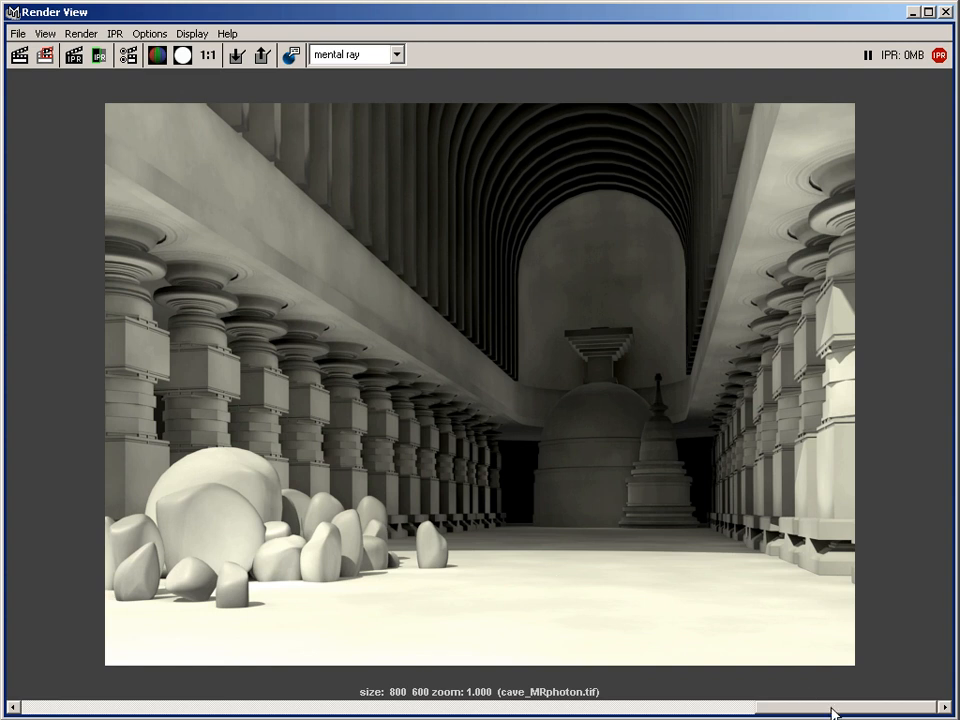
{"action": "left_click_drag", "start_coordinate": [832, 712], "coordinate": [649, 712]}
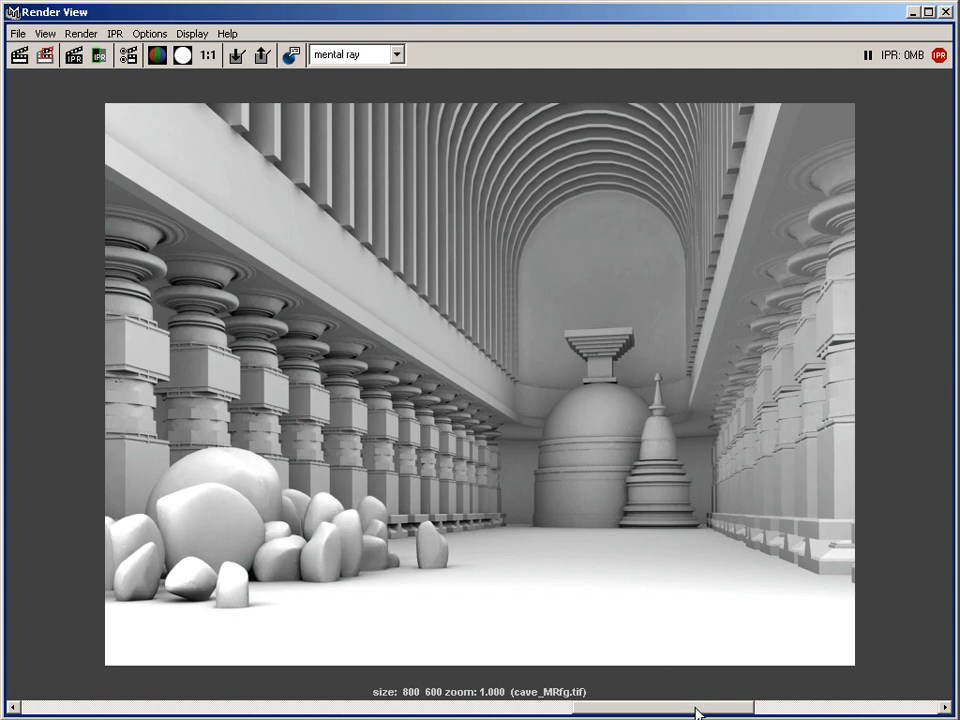
{"action": "left_click_drag", "start_coordinate": [692, 711], "coordinate": [476, 708]}
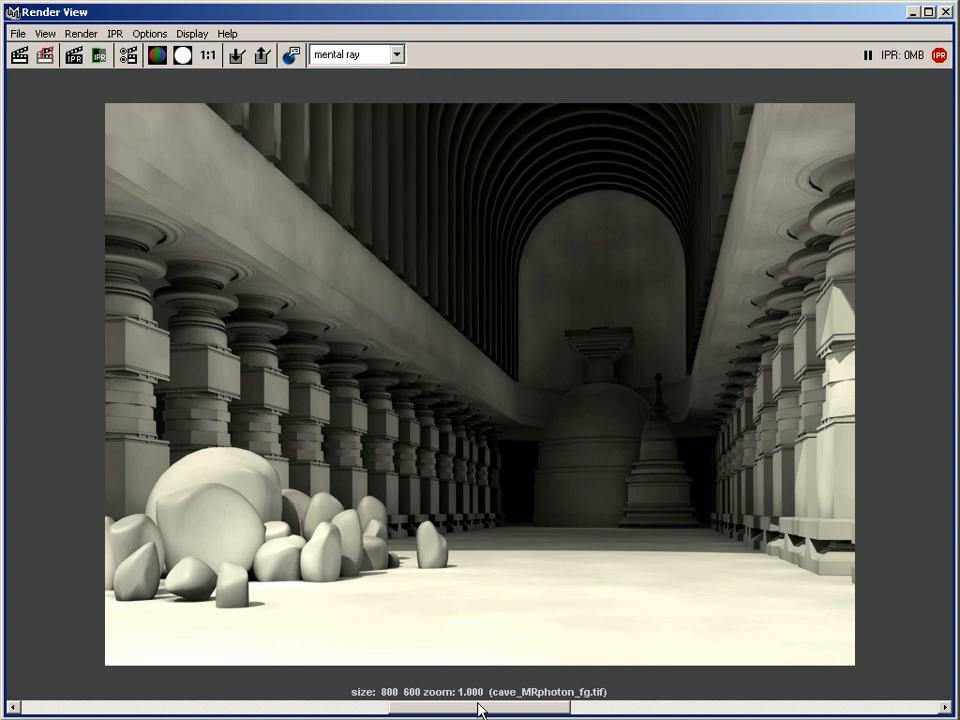
{"action": "left_click_drag", "start_coordinate": [478, 712], "coordinate": [364, 709]}
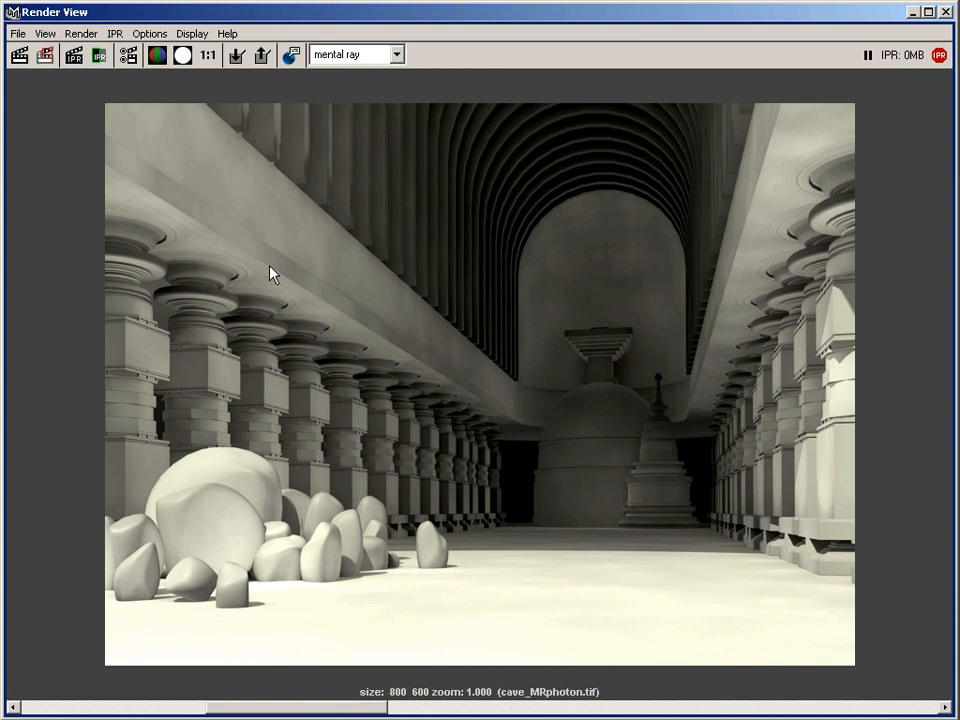
{"action": "left_click_drag", "start_coordinate": [359, 710], "coordinate": [496, 712]}
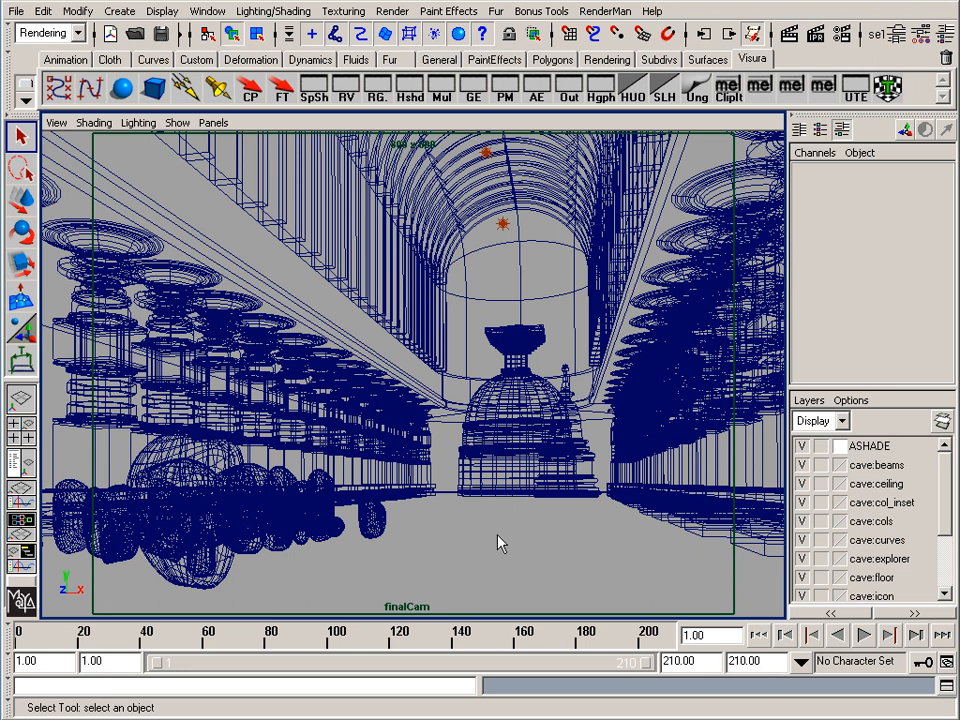
Examine the light setup around the cave in the perspective view, picking spotLight1 and deselecting it again.
{"action": "left_click_drag", "start_coordinate": [500, 545], "coordinate": [524, 550]}
{"action": "left_click_drag", "start_coordinate": [500, 485], "coordinate": [460, 465], "text": "alt"}
{"action": "middle_click_drag", "start_coordinate": [441, 447], "coordinate": [418, 483], "text": "alt"}
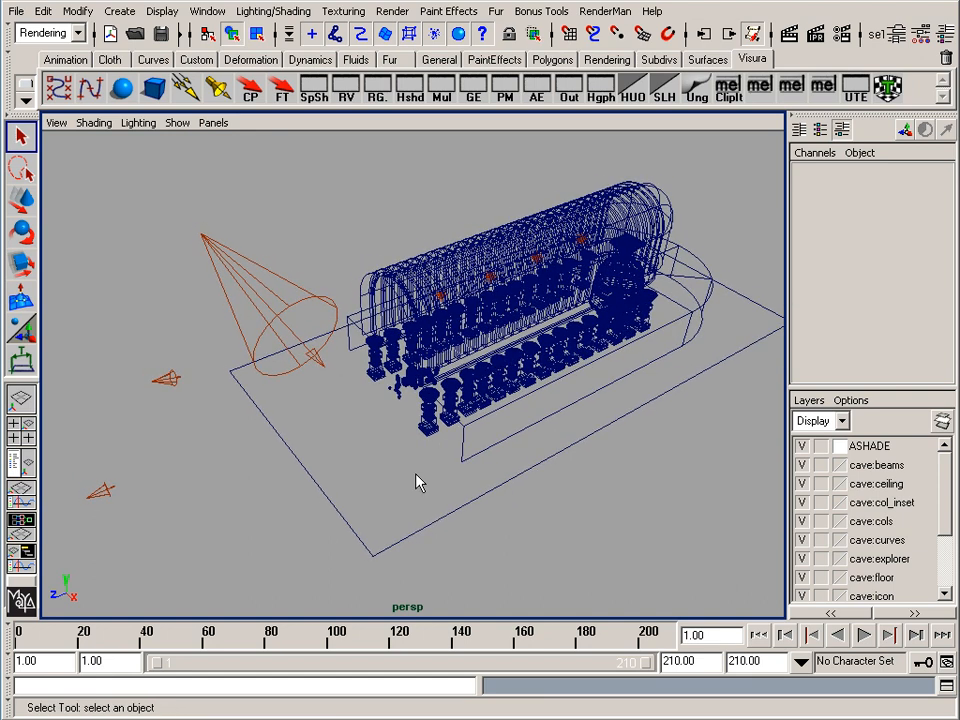
{"action": "left_click_drag", "start_coordinate": [393, 485], "coordinate": [366, 418], "text": "alt"}
{"action": "left_click", "coordinate": [242, 261]}
{"action": "mouse_move", "coordinate": [418, 464]}
{"action": "left_mouse_down", "text": "alt"}
{"action": "mouse_move", "coordinate": [480, 459]}
{"action": "mouse_move", "coordinate": [418, 452]}
{"action": "left_mouse_up", "text": "alt"}
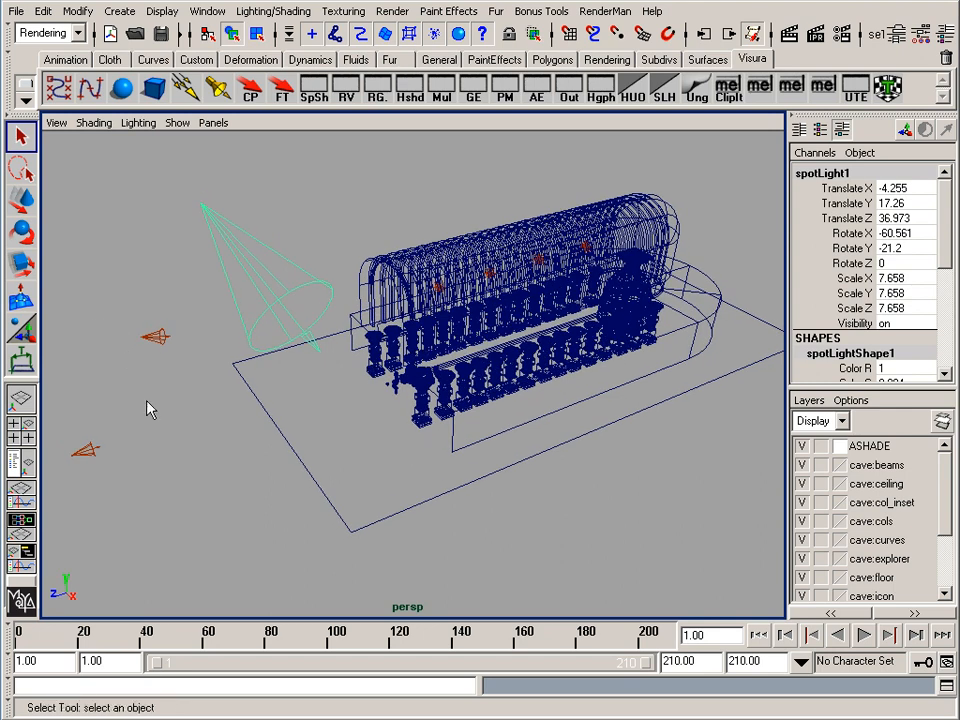
{"action": "middle_click_drag", "start_coordinate": [231, 431], "coordinate": [244, 432], "text": "alt"}
{"action": "left_click_drag", "start_coordinate": [244, 432], "coordinate": [276, 440], "text": "alt"}
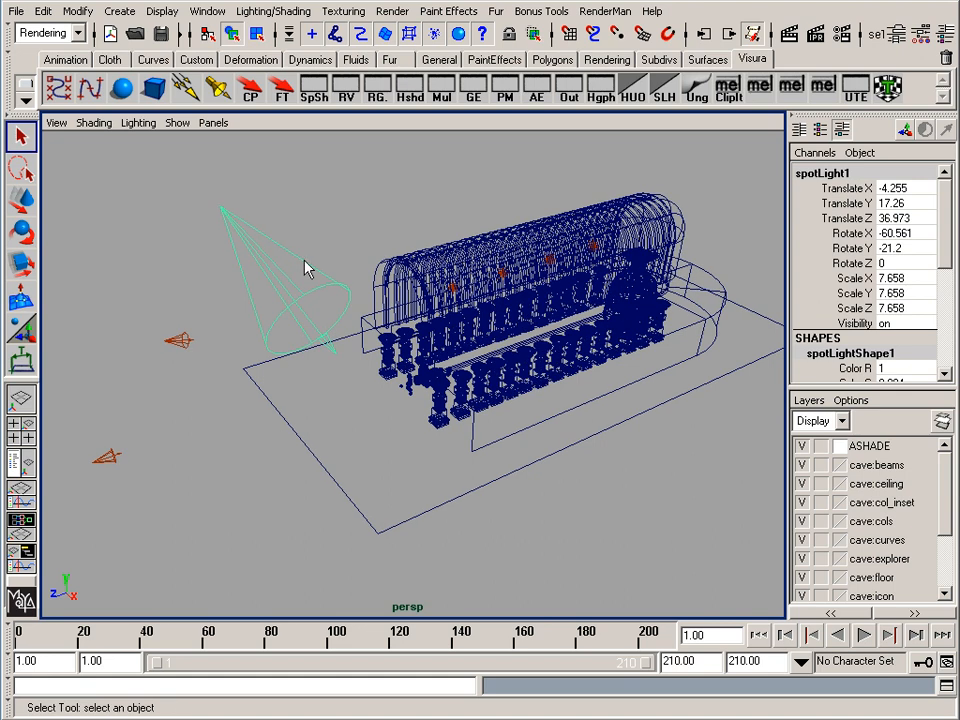
{"action": "left_click", "coordinate": [370, 193]}
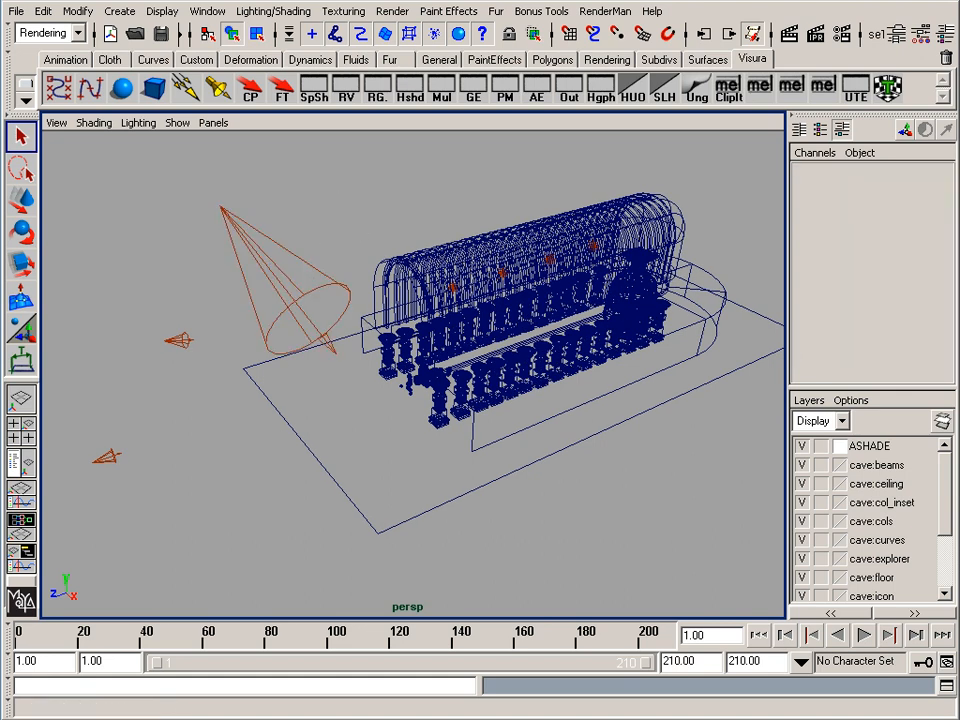
Bring up the RenderMan appearance palette, pick the Indirect light and look over the light types available for creation.
{"action": "key", "text": "alt+Tab"}
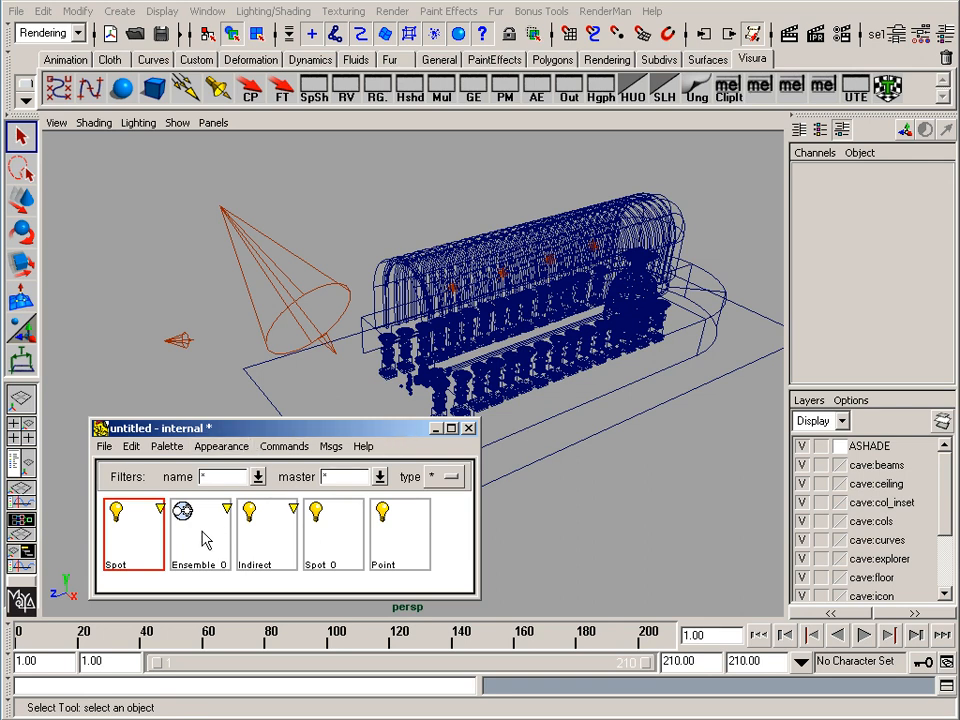
{"action": "left_click", "coordinate": [265, 540]}
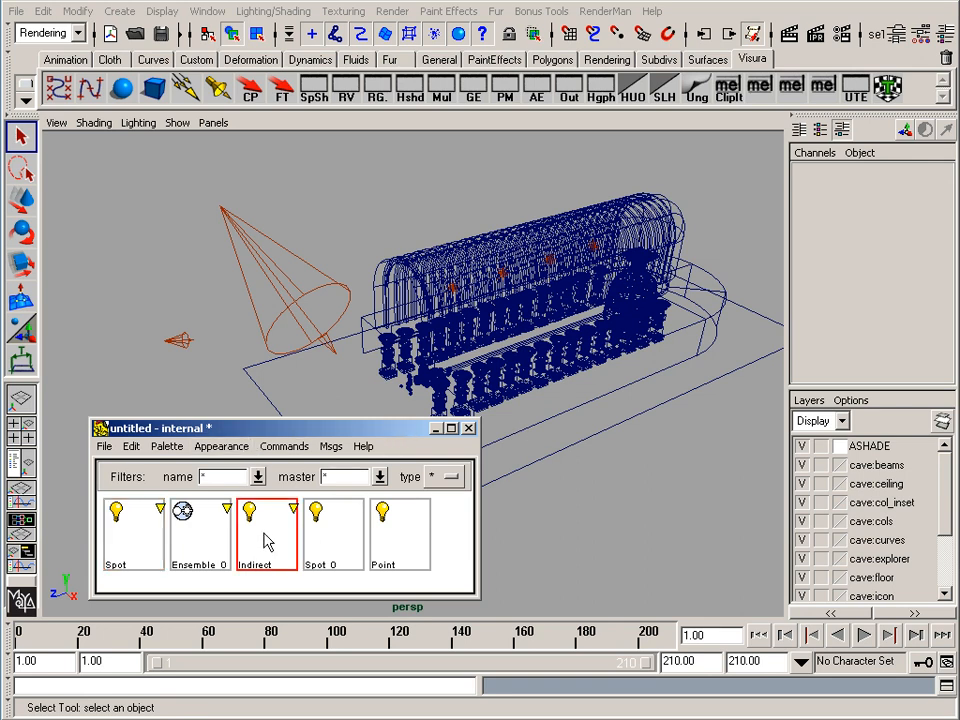
{"action": "left_click", "coordinate": [104, 446]}
{"action": "mouse_move", "coordinate": [200, 466]}
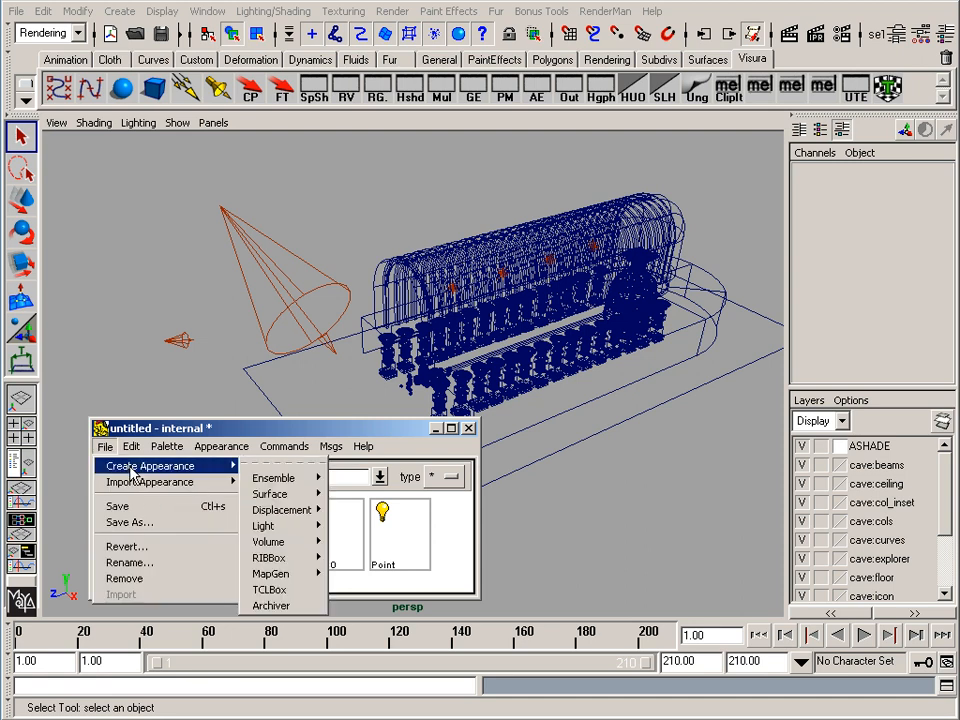
{"action": "mouse_move", "coordinate": [278, 528]}
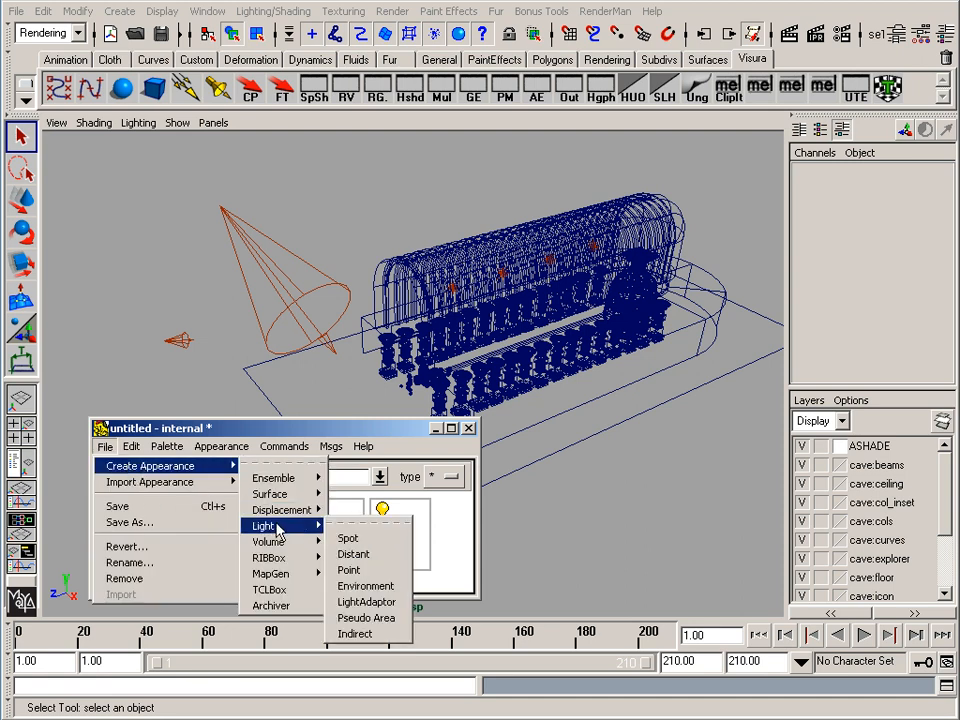
{"action": "left_click", "coordinate": [692, 503]}
Examine the Indirect light appearance and its IndirectIllum settings, including the photon map options and Samples.
{"action": "double_click", "coordinate": [279, 536]}
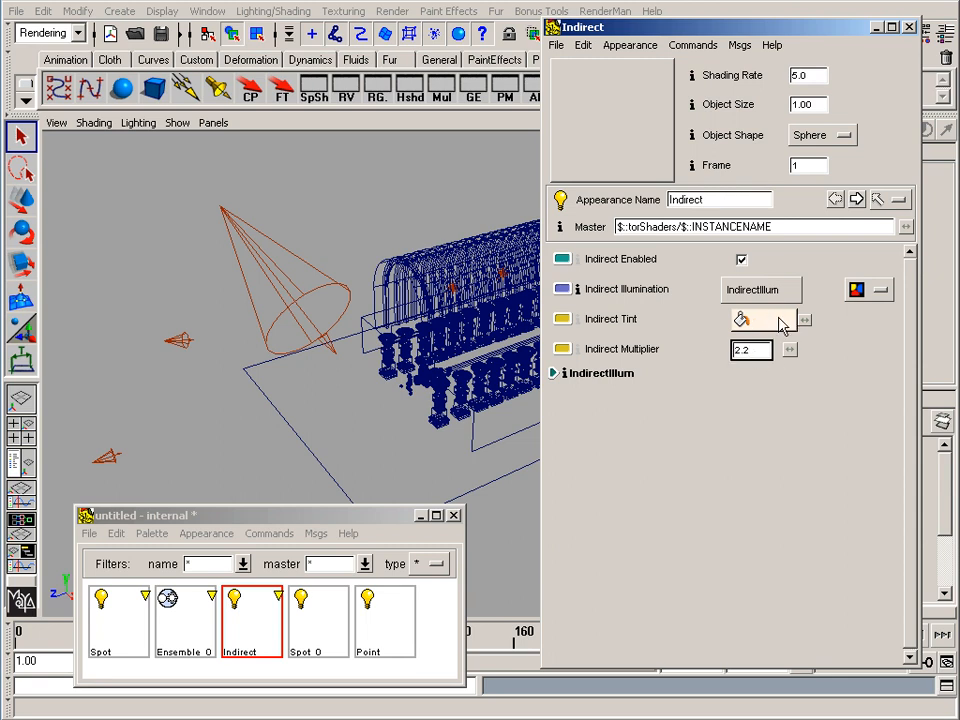
{"action": "left_click", "coordinate": [756, 289]}
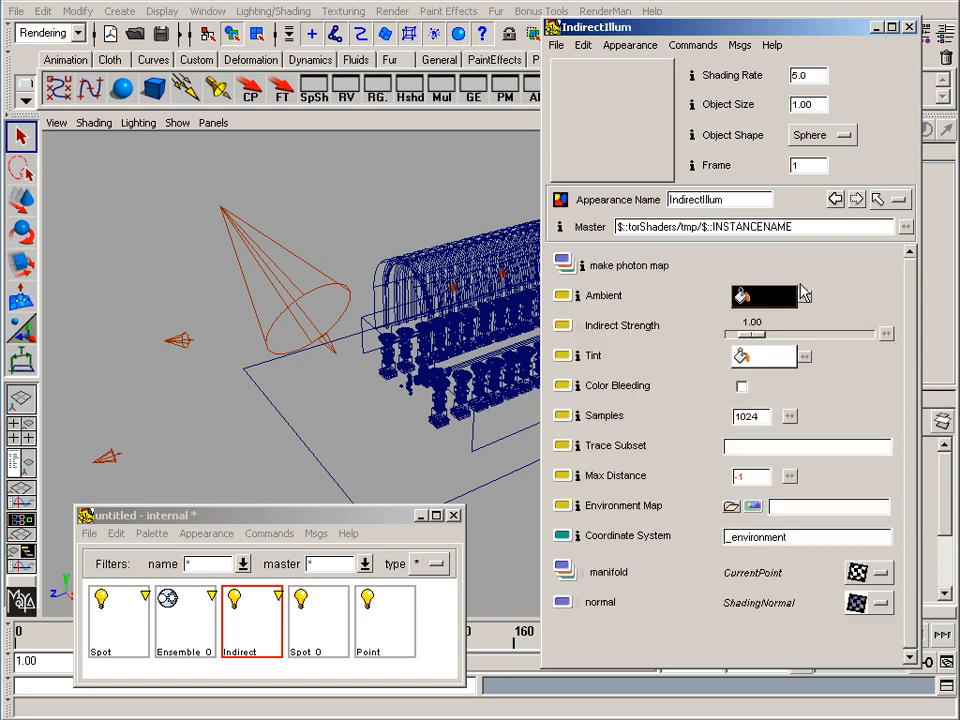
{"action": "left_click", "coordinate": [564, 262]}
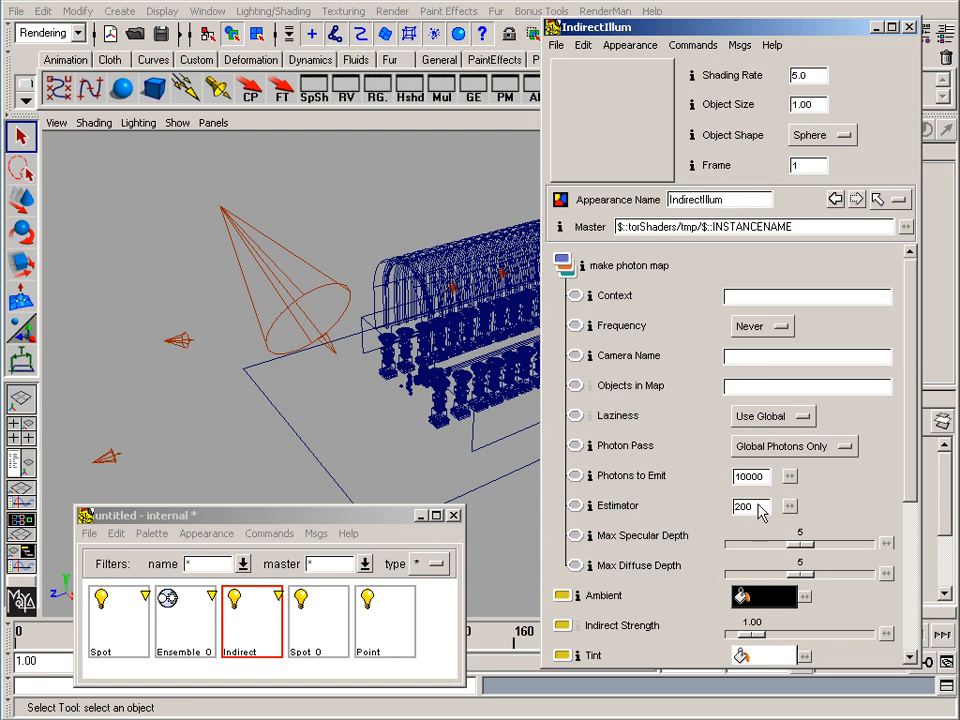
{"action": "scroll", "coordinate": [898, 566], "scroll_direction": "down", "scroll_amount": 5}
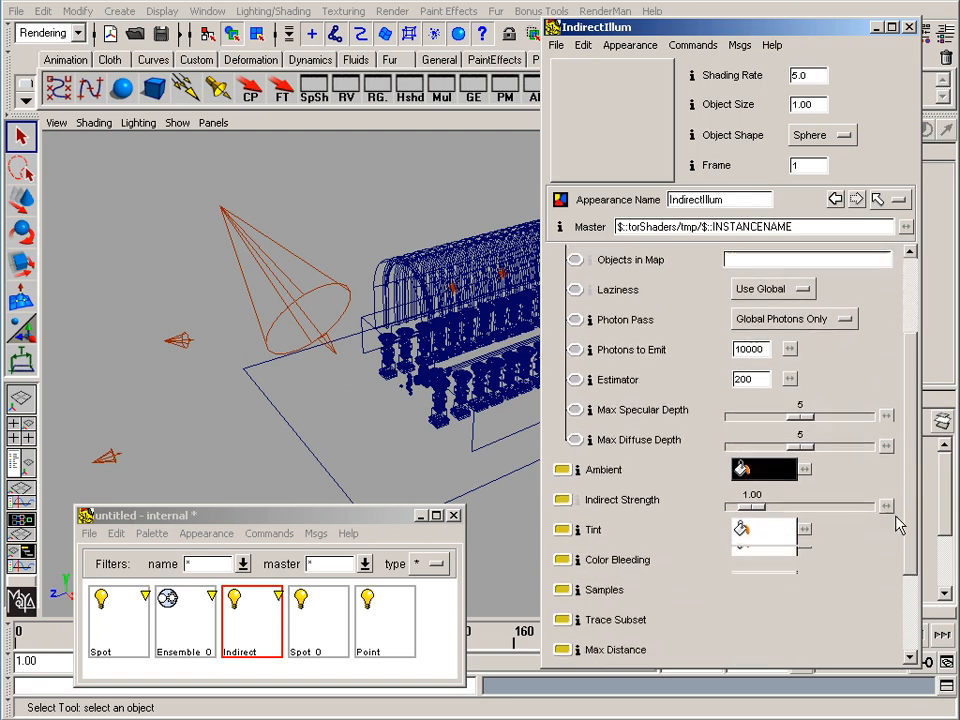
{"action": "scroll", "coordinate": [895, 568], "scroll_direction": "down", "scroll_amount": 1}
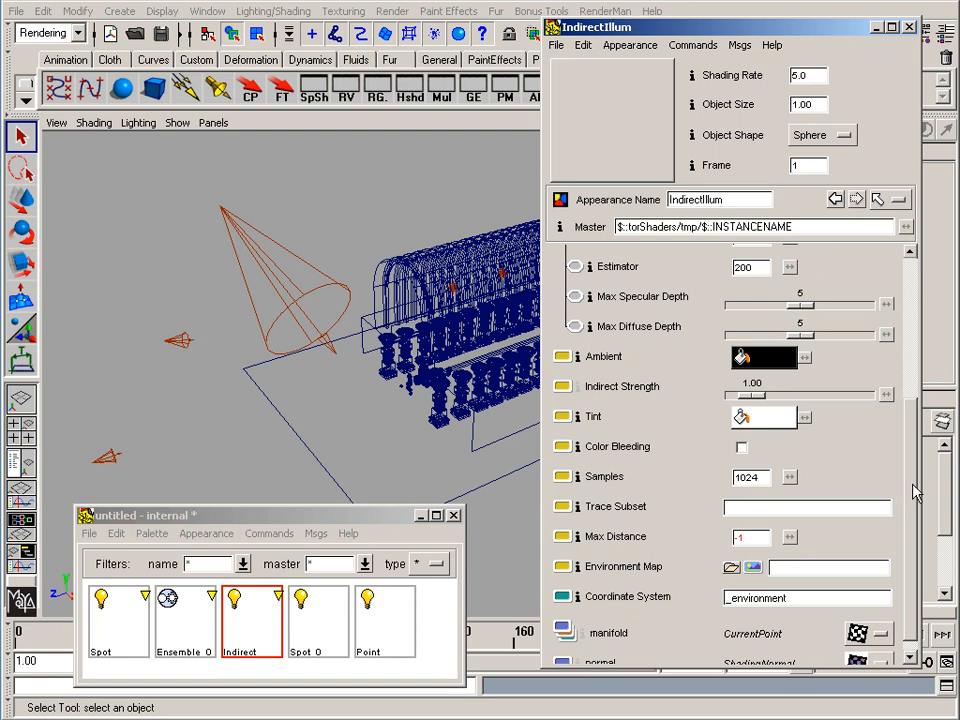
{"action": "scroll", "coordinate": [913, 503], "scroll_direction": "down", "scroll_amount": 1}
{"action": "left_click", "coordinate": [761, 464]}
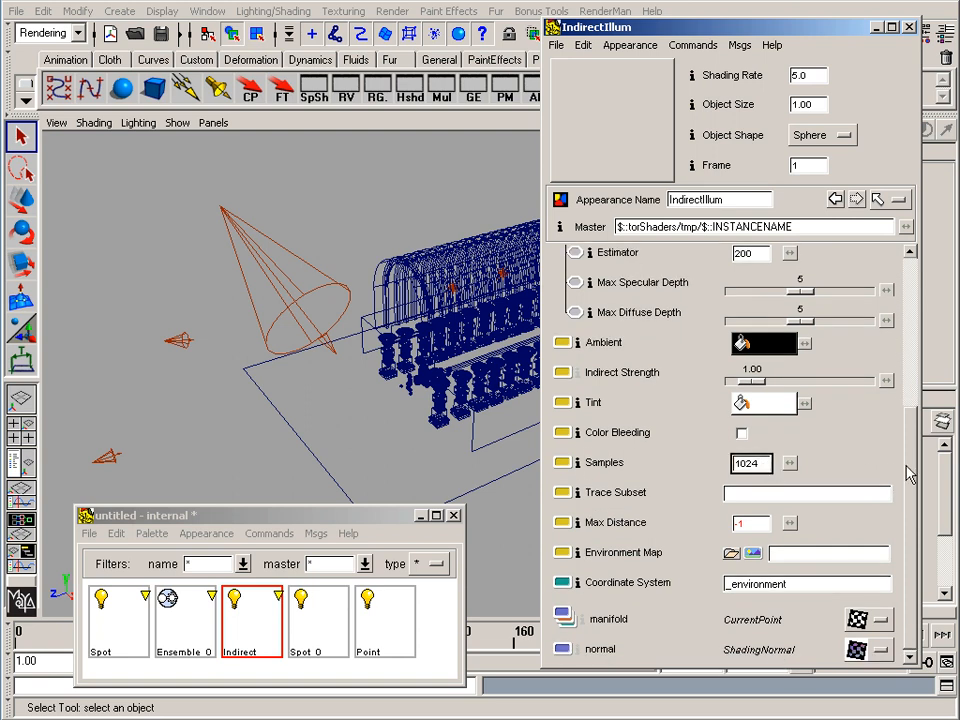
{"action": "scroll", "coordinate": [910, 458], "scroll_direction": "up", "scroll_amount": 1}
{"action": "scroll", "coordinate": [910, 458], "scroll_direction": "up", "scroll_amount": 5}
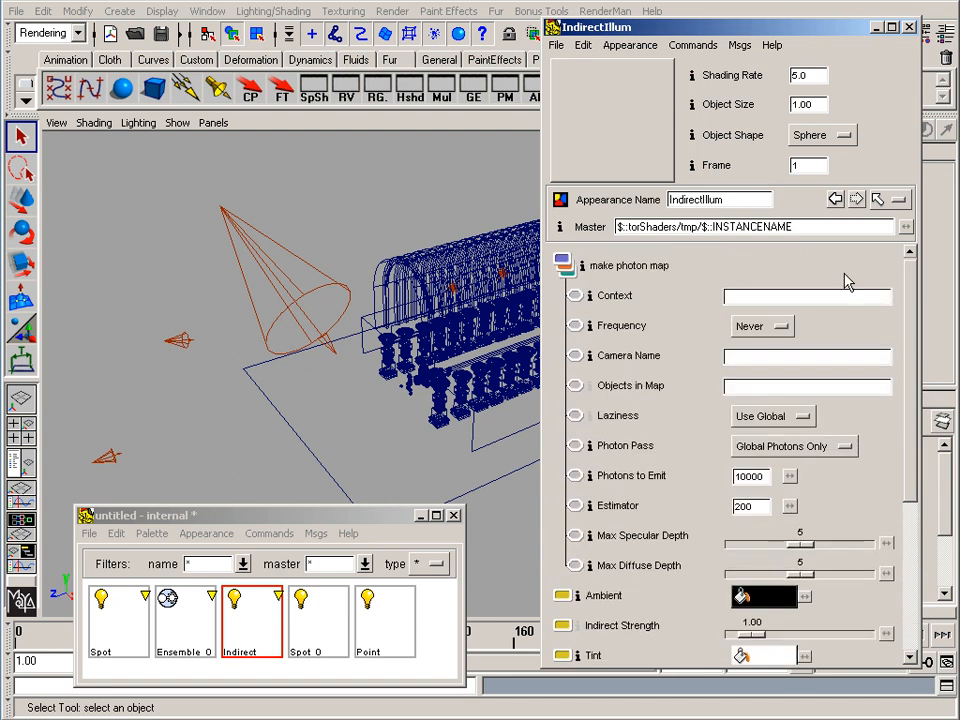
{"action": "left_click", "coordinate": [835, 199]}
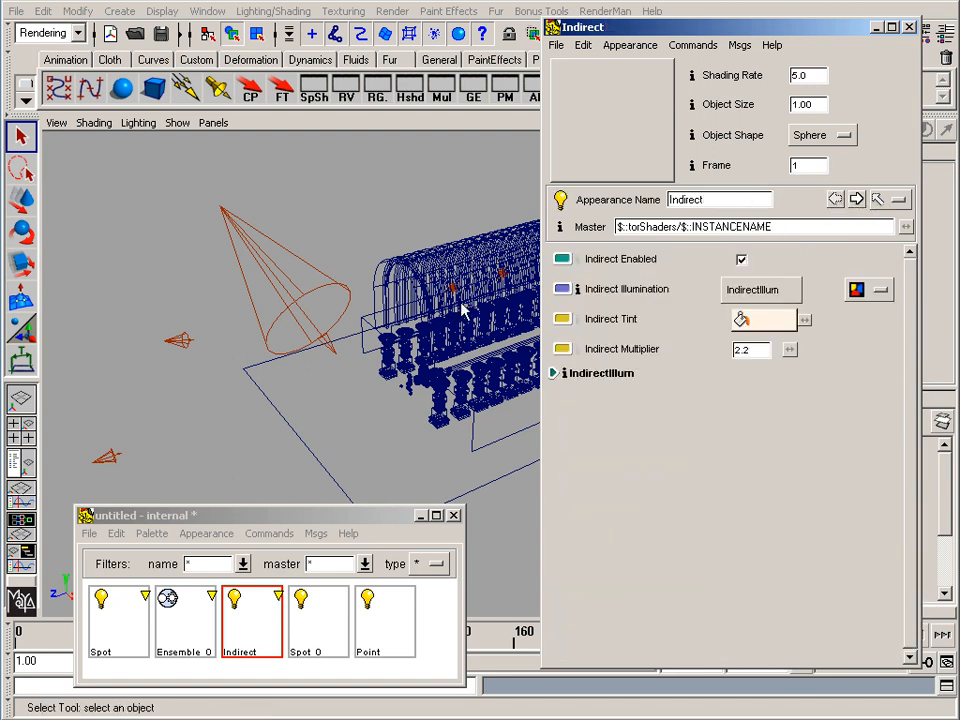
{"action": "left_click", "coordinate": [876, 27]}
Select spotLight2 in the scene and check the Attach option of the Indirect appearance without applying it.
{"action": "left_click", "coordinate": [104, 456]}
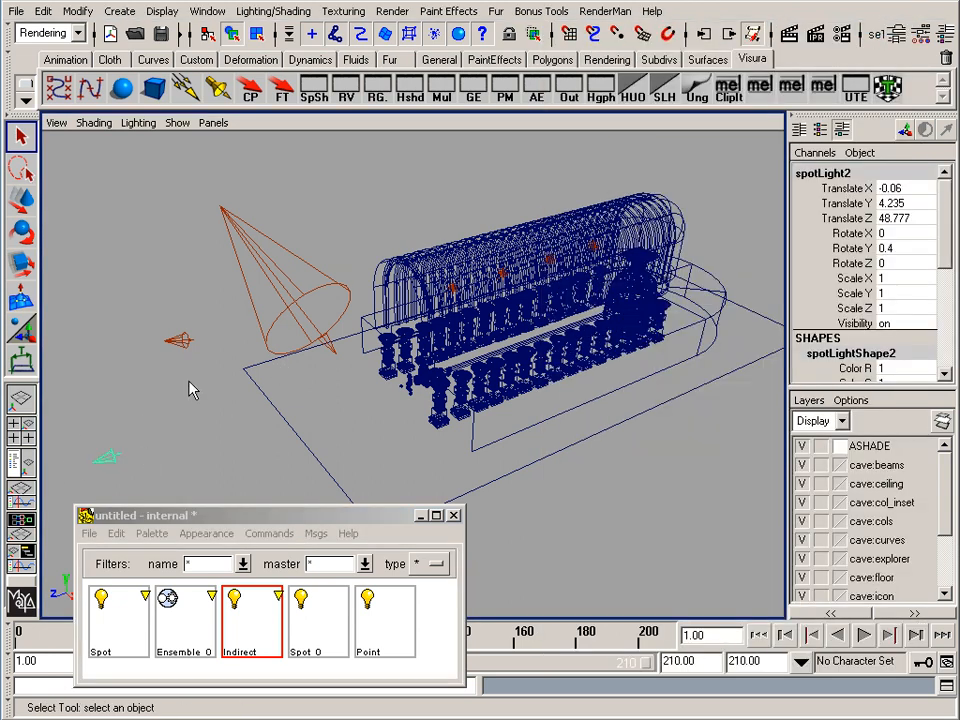
{"action": "right_click", "coordinate": [252, 625]}
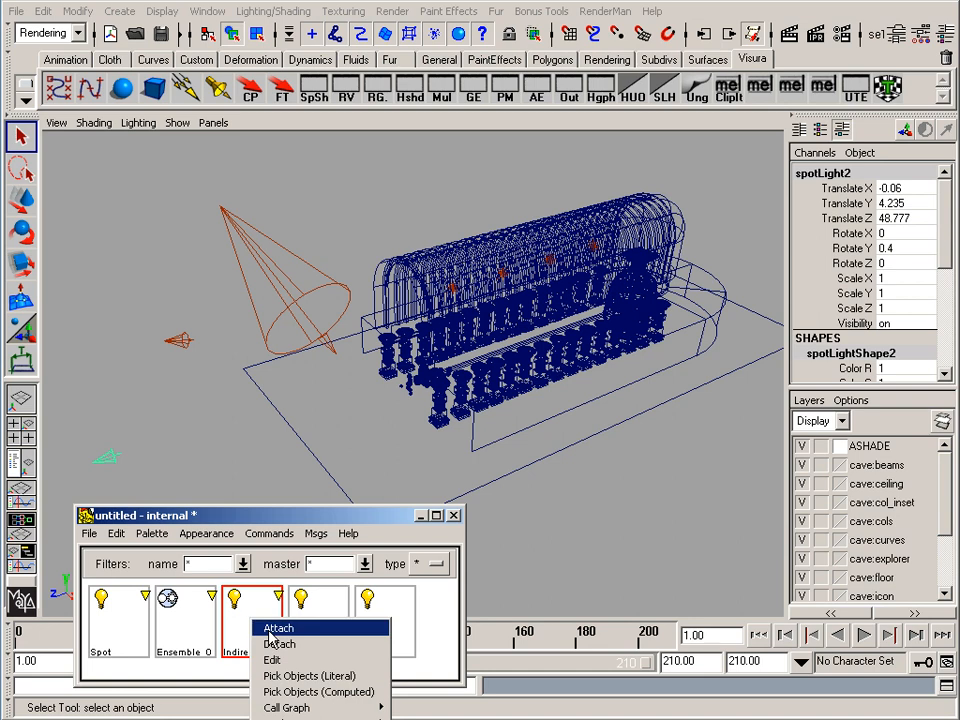
{"action": "left_click", "coordinate": [229, 461]}
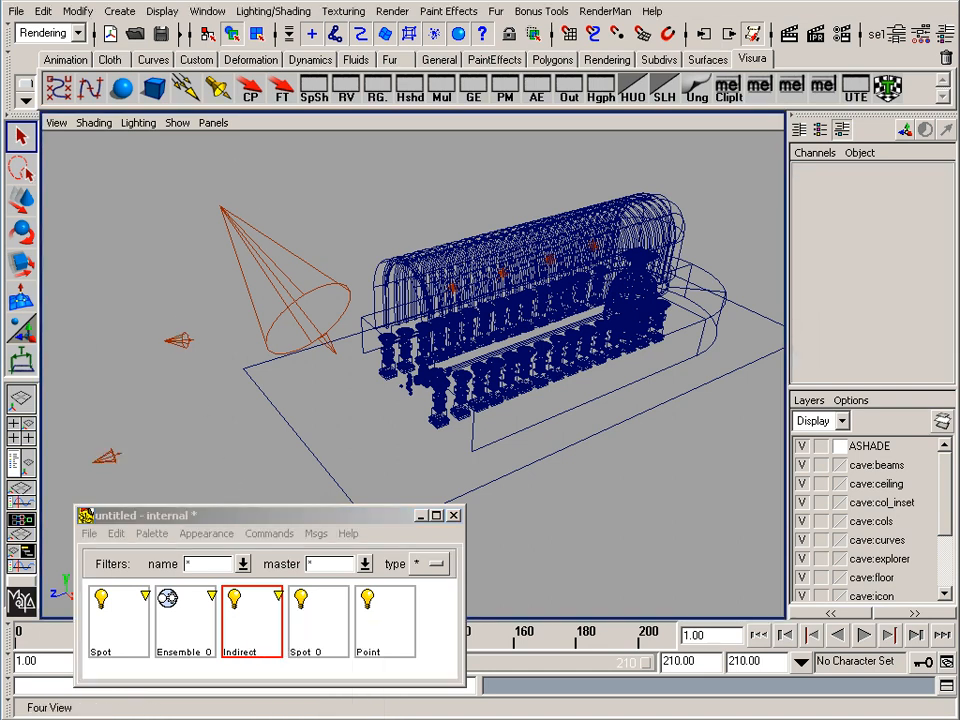
Look through spotLight2 at the cave and adjust its aim slightly to Rotate X -0.6 and Rotate Y 0.
{"action": "left_click", "coordinate": [106, 458]}
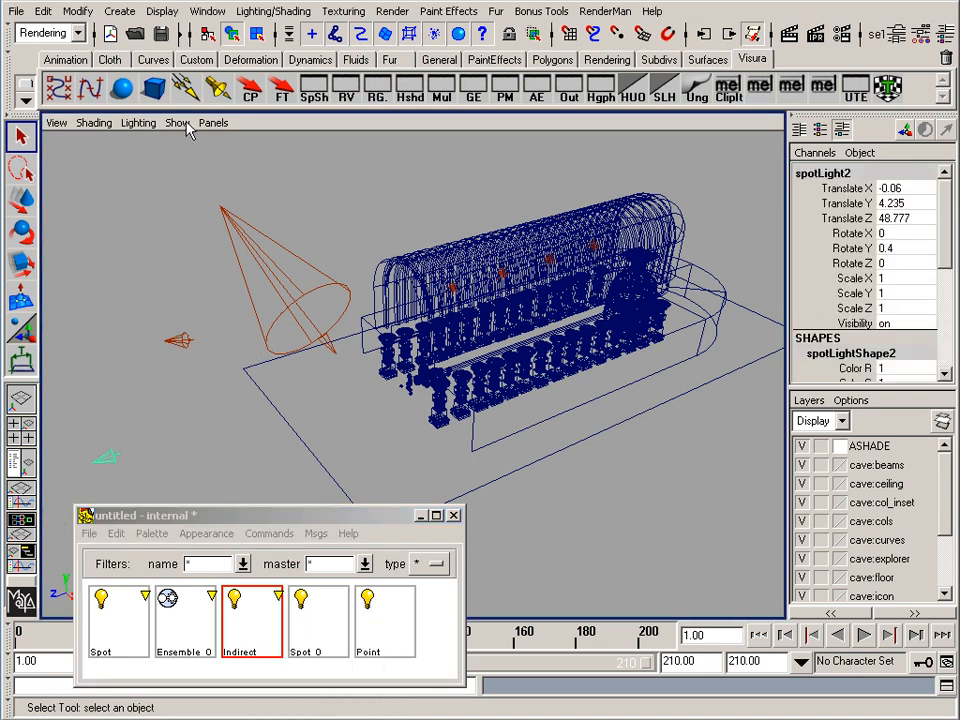
{"action": "left_click", "coordinate": [178, 123]}
{"action": "left_click", "coordinate": [213, 122]}
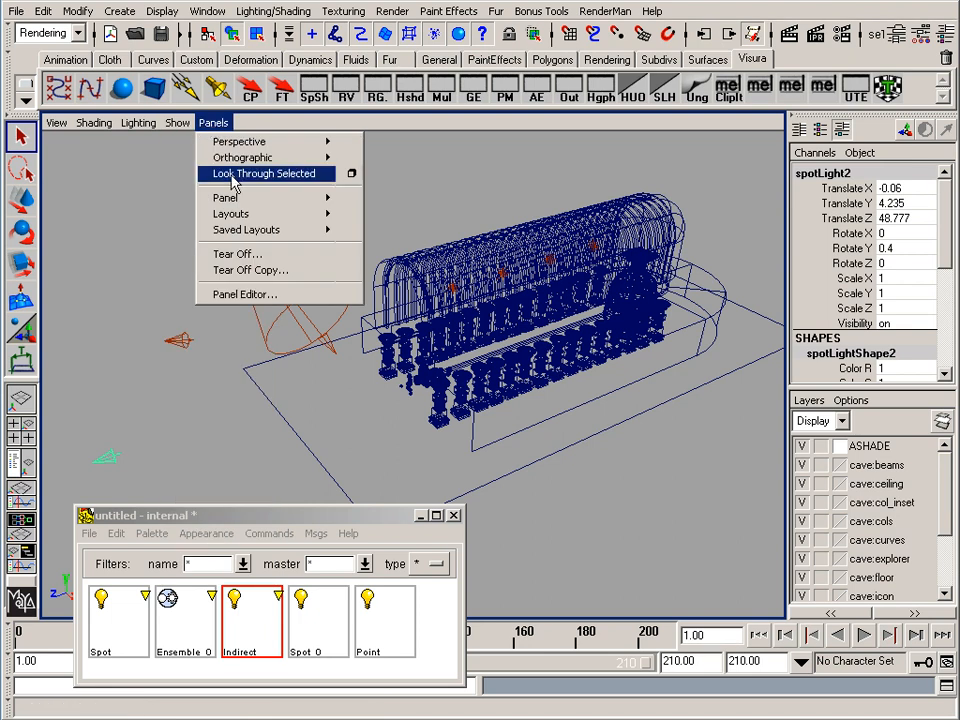
{"action": "left_click", "coordinate": [260, 174]}
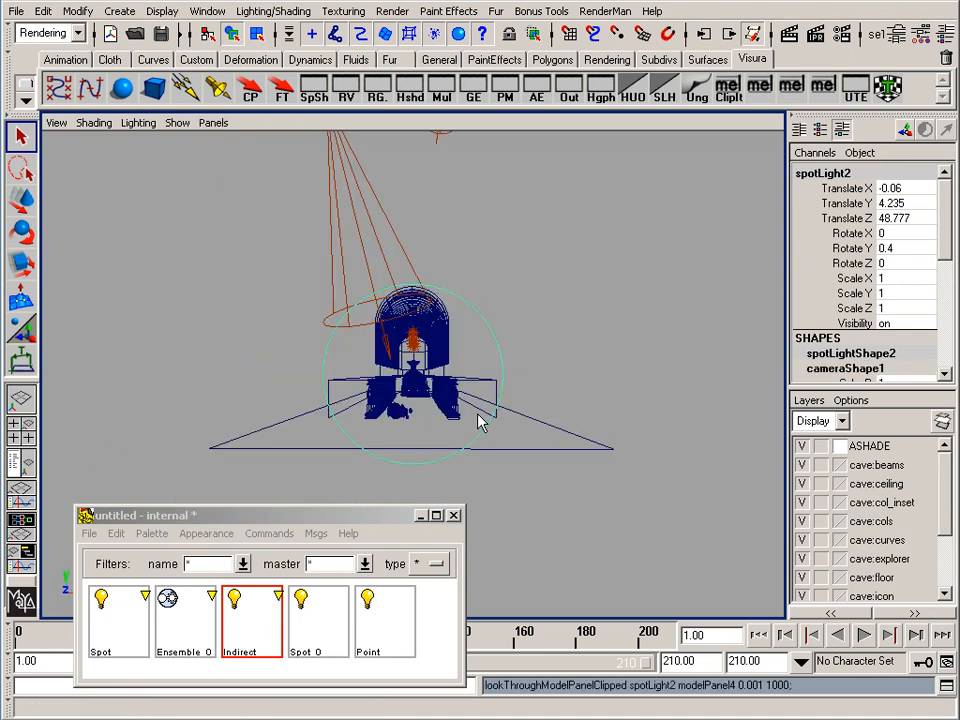
{"action": "mouse_move", "coordinate": [469, 411]}
{"action": "left_mouse_down", "text": "alt"}
{"action": "mouse_move", "coordinate": [455, 413]}
{"action": "mouse_move", "coordinate": [463, 410]}
{"action": "left_mouse_up", "text": "alt"}
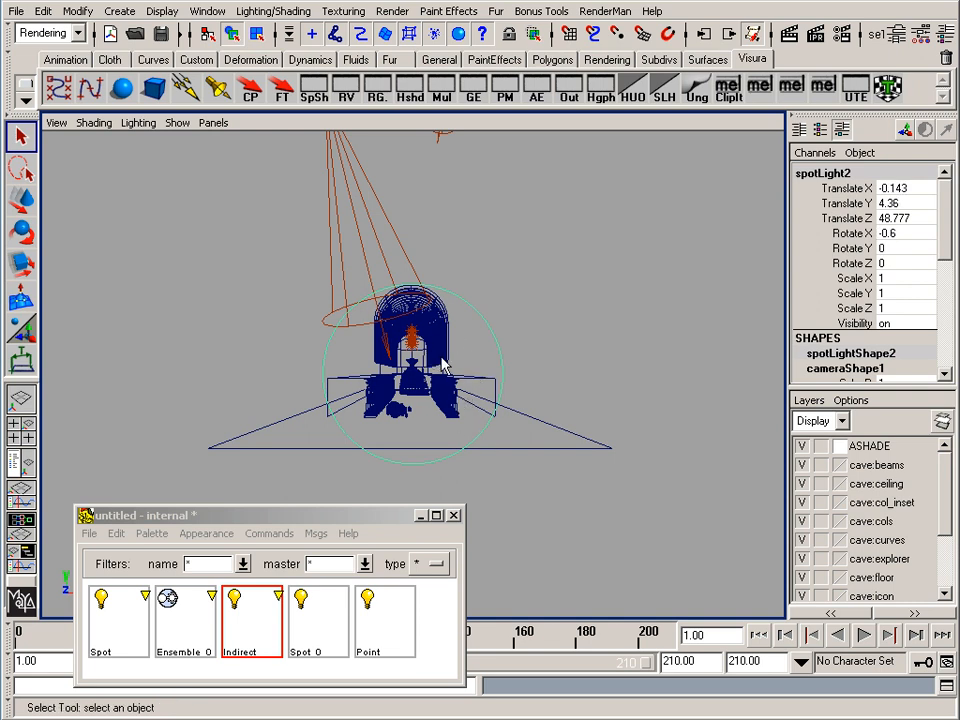
Return to the perspective view and select spotLight3.
{"action": "left_click_drag", "start_coordinate": [199, 200], "coordinate": [233, 227]}
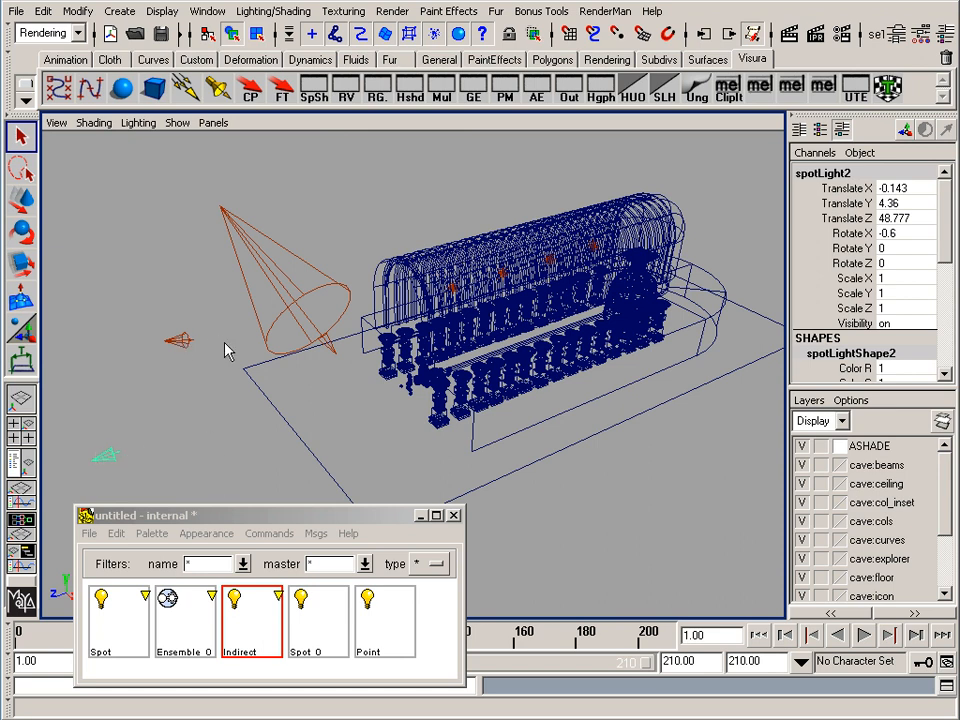
{"action": "left_click_drag", "start_coordinate": [155, 323], "coordinate": [200, 362]}
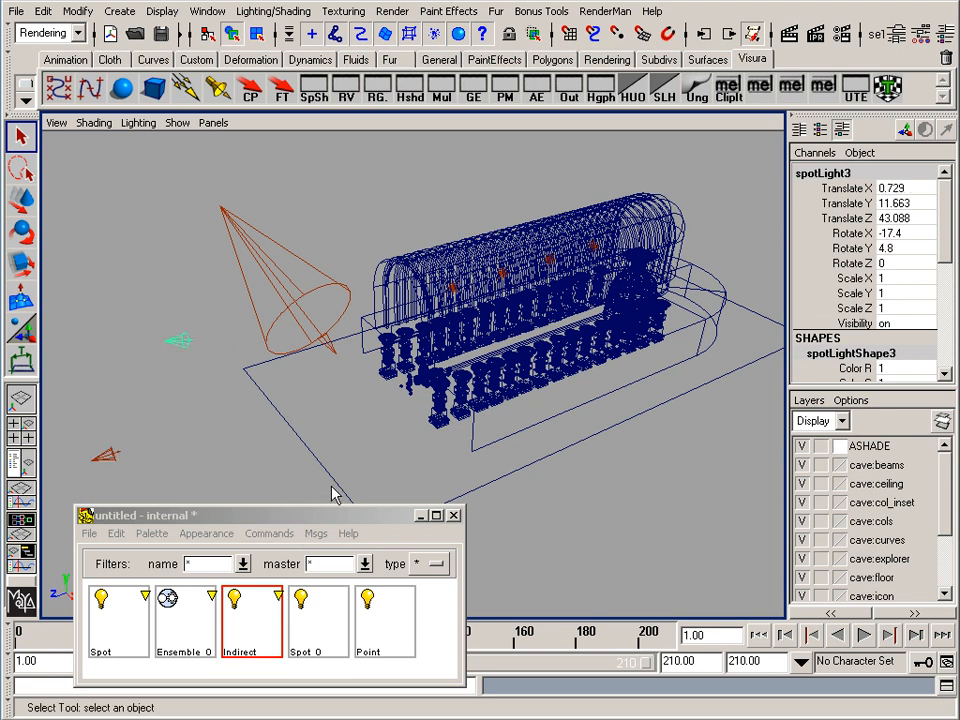
Review the Spot_0 appearance, select spotLight1 in the scene and examine the Spot appearance's light and shadow settings.
{"action": "double_click", "coordinate": [310, 640]}
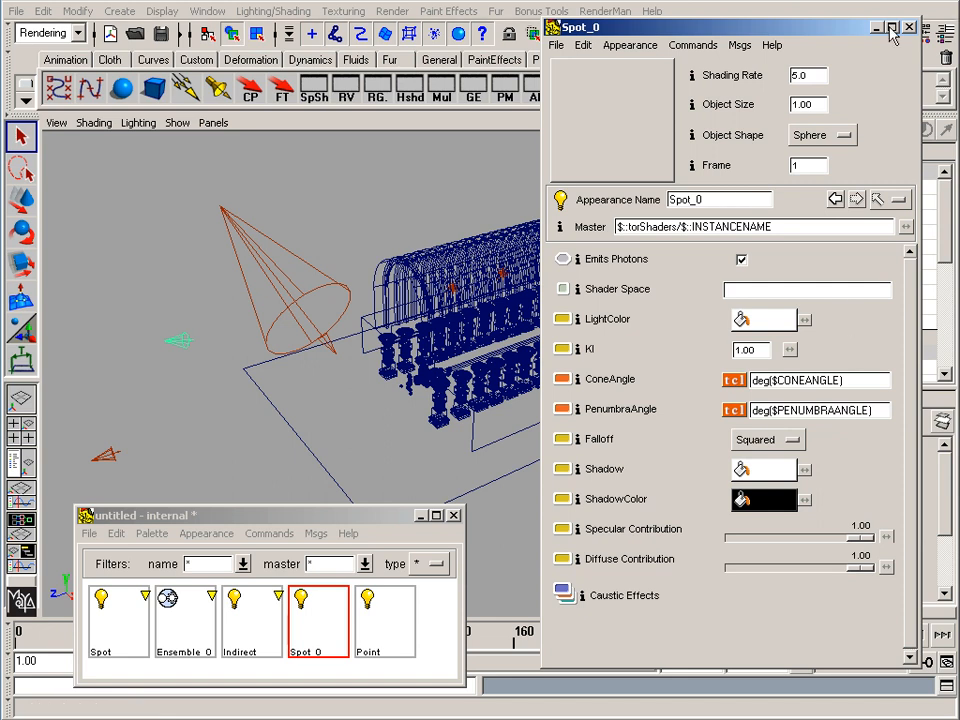
{"action": "left_click", "coordinate": [265, 238]}
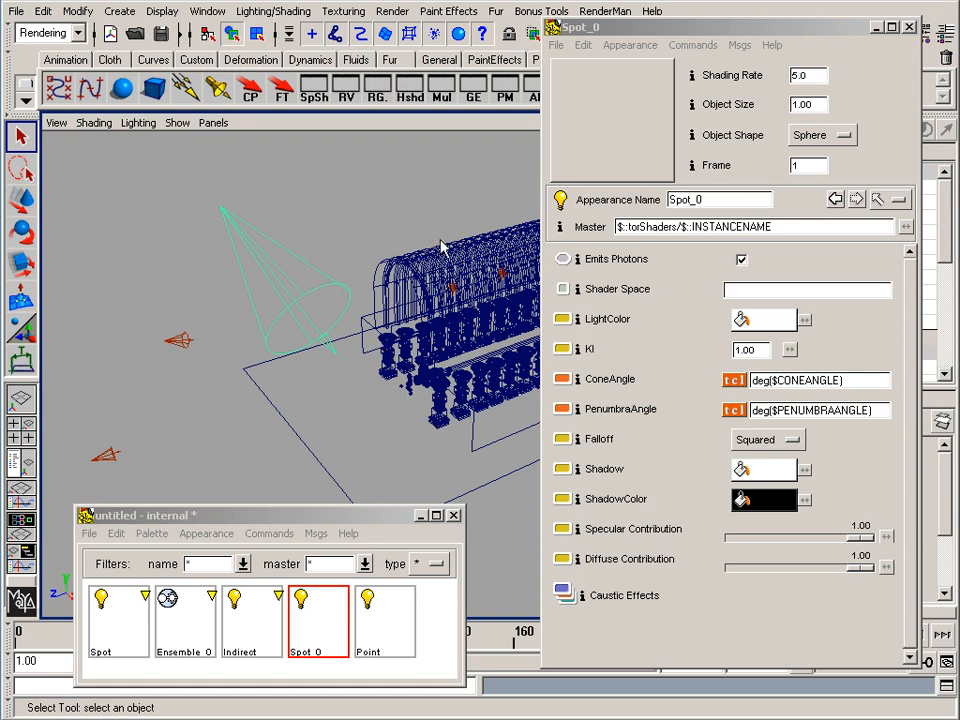
{"action": "left_click", "coordinate": [118, 622]}
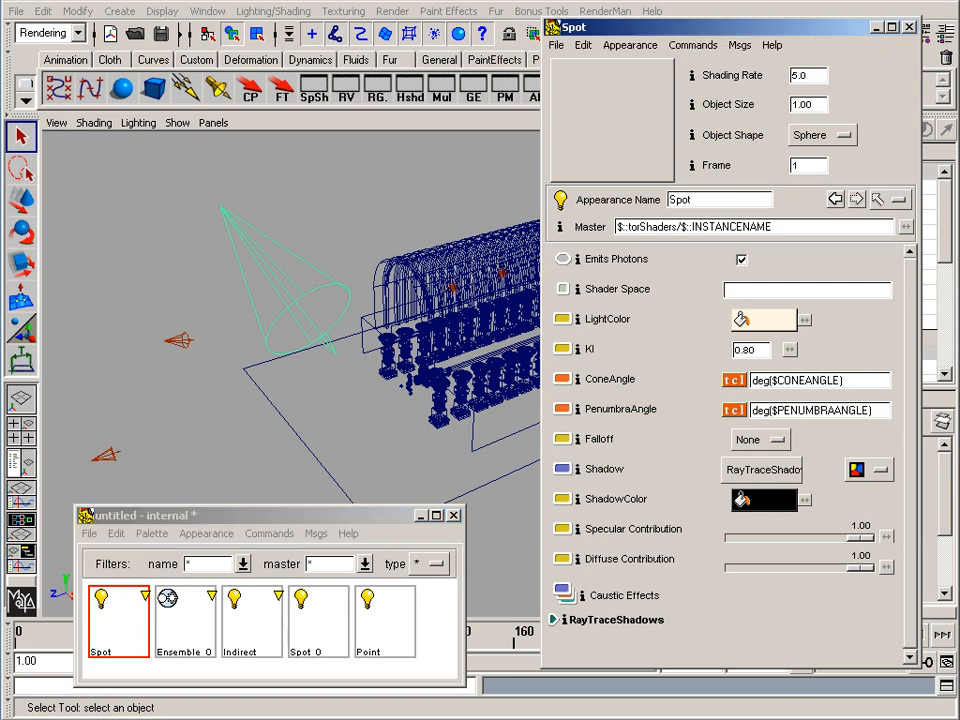
{"action": "left_click", "coordinate": [877, 29]}
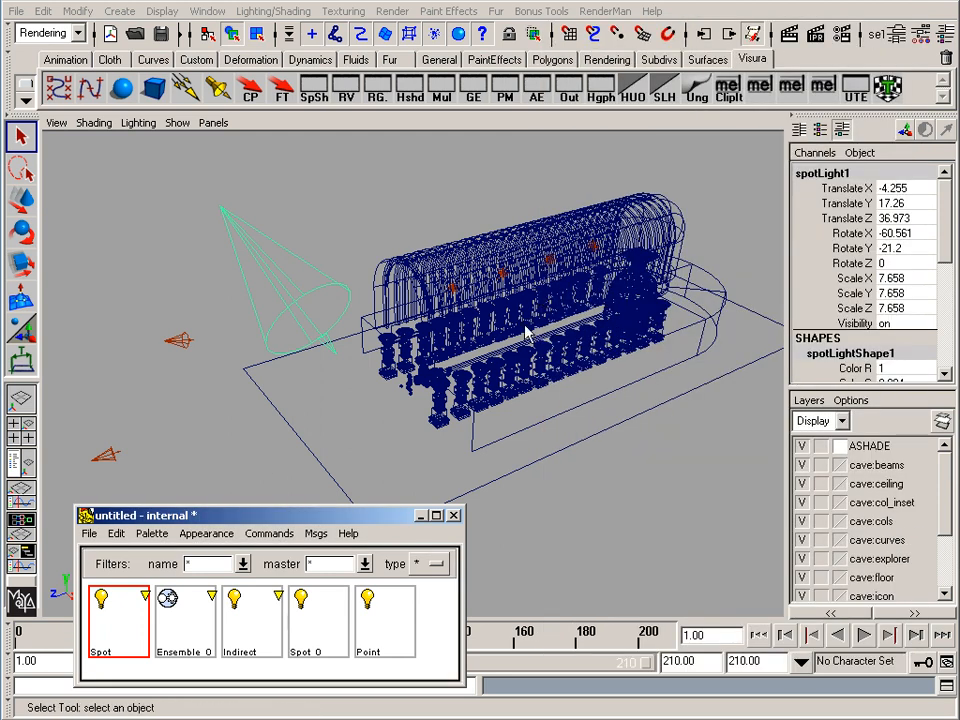
View the point lights inside the cave vault and examine the Point appearance's intensity and falloff settings.
{"action": "left_click_drag", "start_coordinate": [500, 370], "coordinate": [621, 308], "text": "alt"}
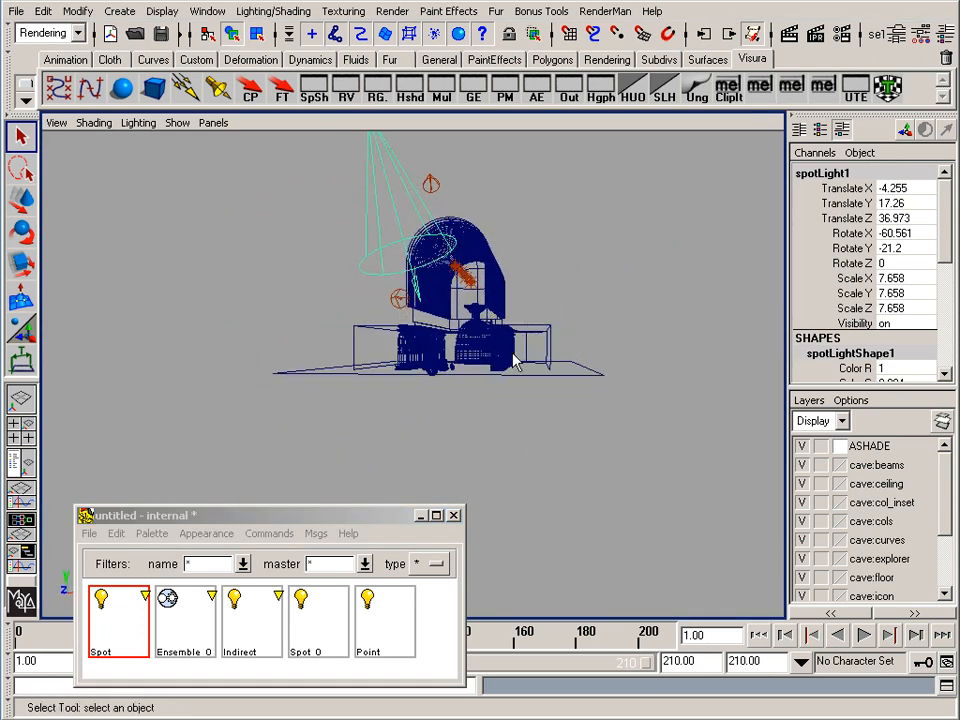
{"action": "right_click_drag", "start_coordinate": [431, 418], "coordinate": [795, 373], "text": "alt"}
{"action": "middle_click_drag", "start_coordinate": [476, 397], "coordinate": [486, 444], "text": "alt"}
{"action": "left_click_drag", "start_coordinate": [441, 392], "coordinate": [422, 381], "text": "alt"}
{"action": "middle_click_drag", "start_coordinate": [422, 381], "coordinate": [486, 358], "text": "alt"}
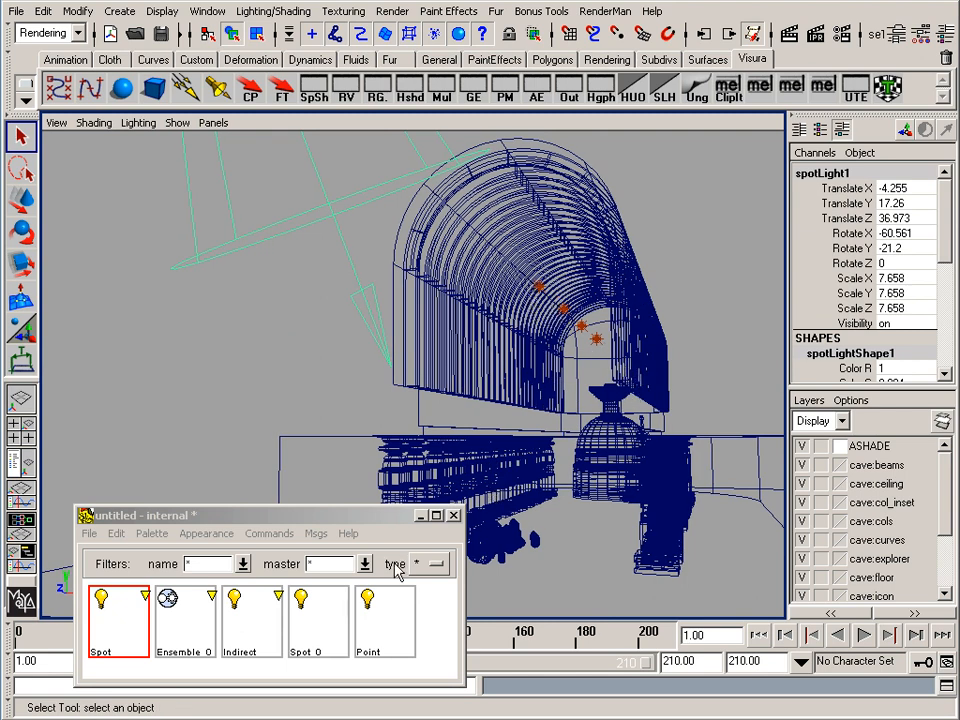
{"action": "double_click", "coordinate": [392, 627]}
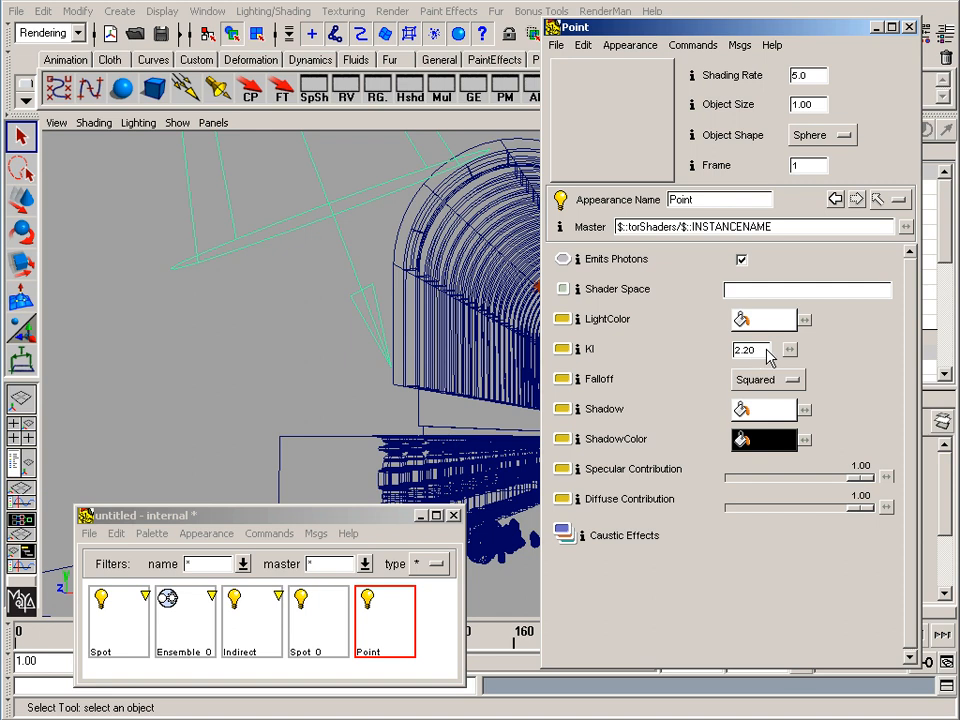
{"action": "left_click", "coordinate": [877, 28]}
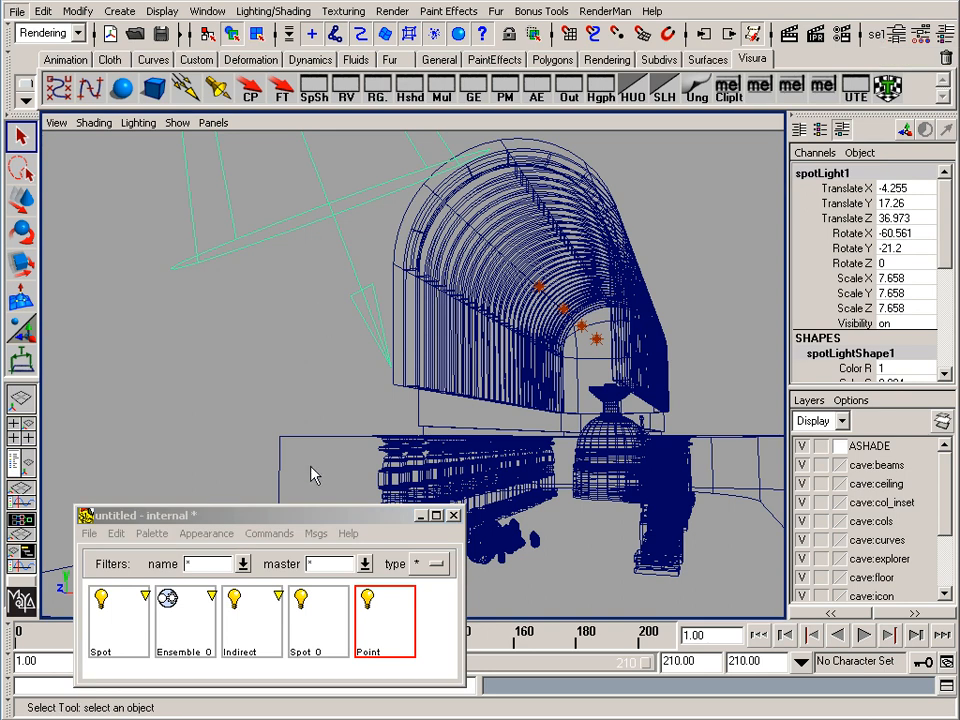
Examine the Ensemble_0 appearance's ray, irradiance cache and photon map settings, keeping the photon Shading Model at Matte.
{"action": "double_click", "coordinate": [195, 630]}
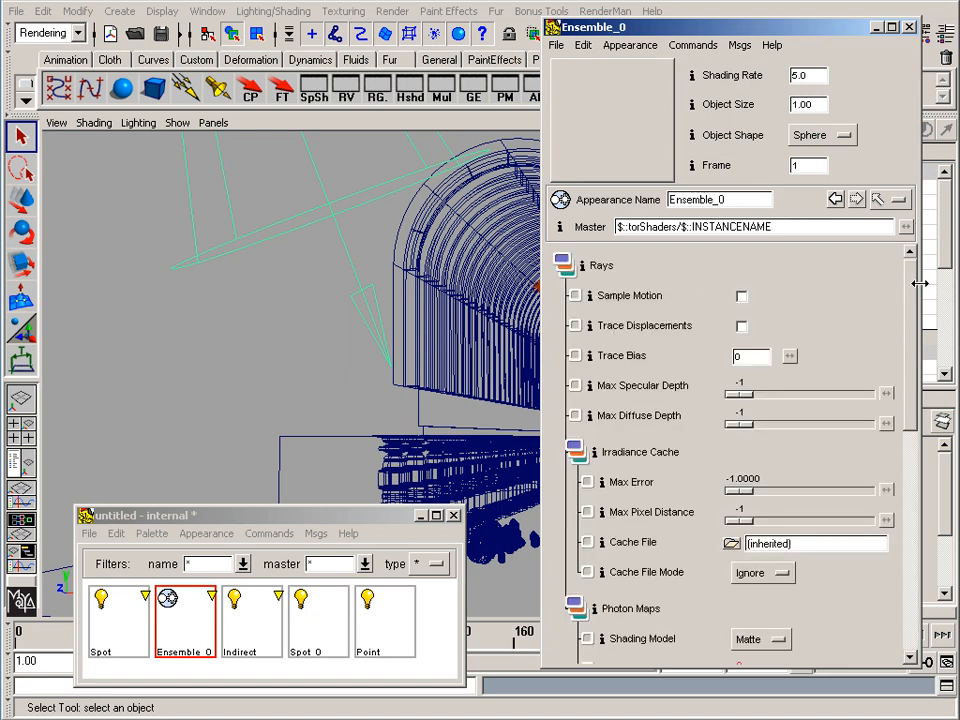
{"action": "scroll", "coordinate": [912, 288], "scroll_direction": "down", "scroll_amount": 1}
{"action": "scroll", "coordinate": [912, 286], "scroll_direction": "up", "scroll_amount": 1}
{"action": "left_click", "coordinate": [563, 262]}
{"action": "scroll", "coordinate": [898, 350], "scroll_direction": "down", "scroll_amount": 8}
{"action": "scroll", "coordinate": [889, 403], "scroll_direction": "down", "scroll_amount": 8}
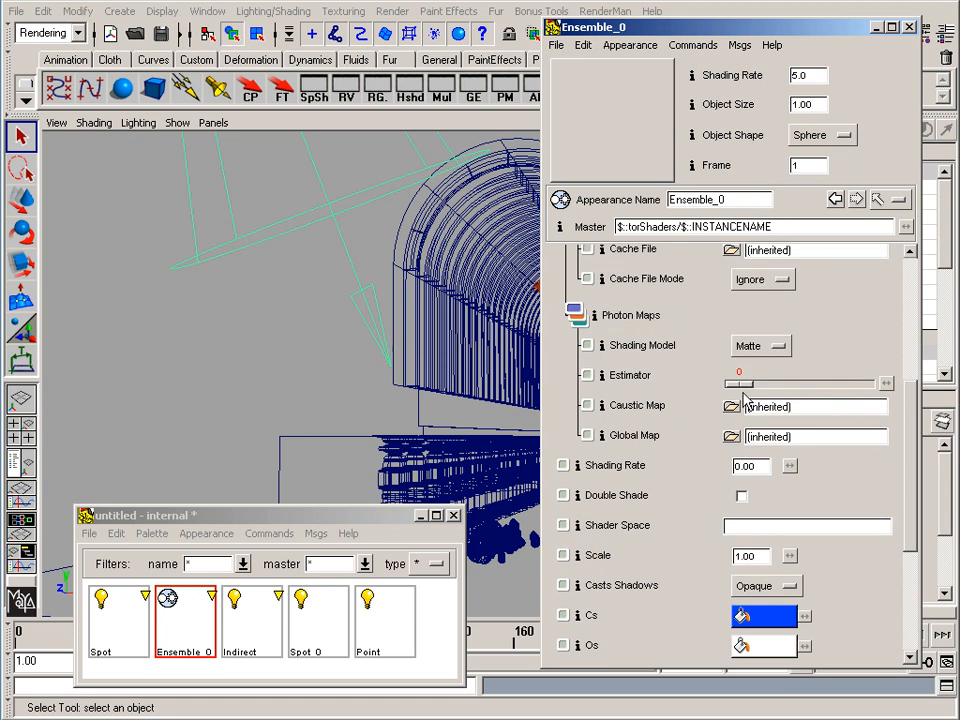
{"action": "left_click", "coordinate": [752, 346]}
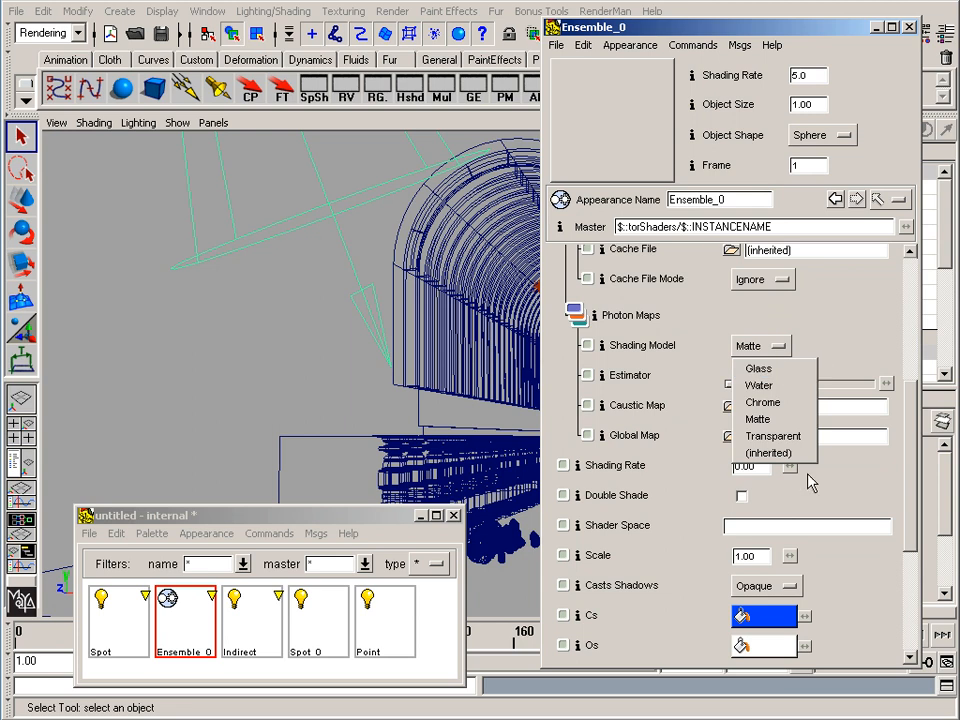
{"action": "left_click", "coordinate": [790, 419]}
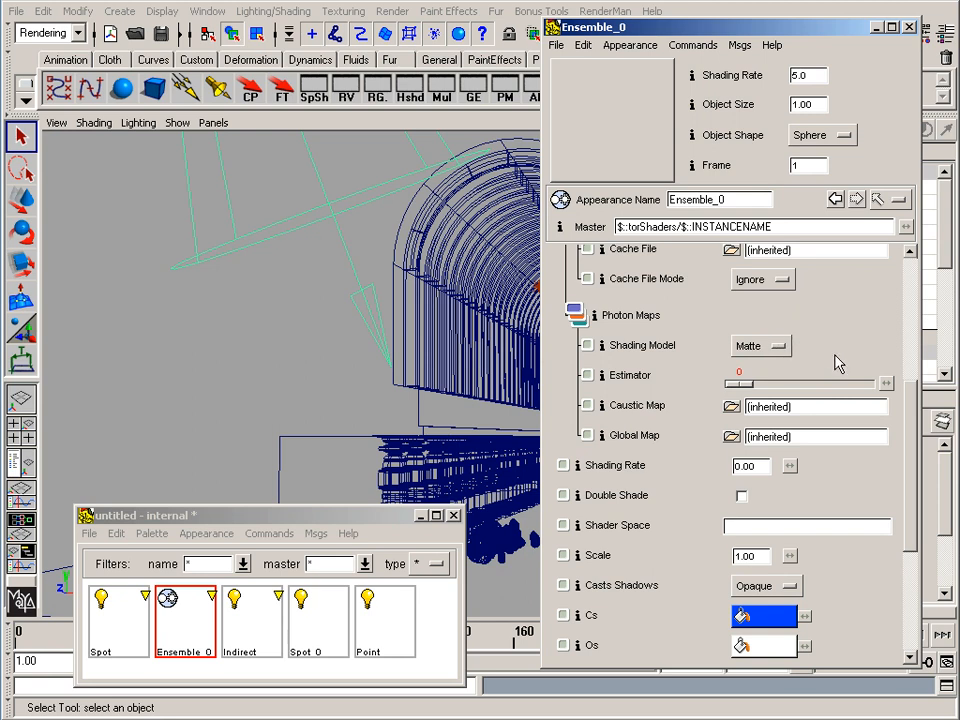
{"action": "scroll", "coordinate": [835, 360], "scroll_direction": "up", "scroll_amount": 3}
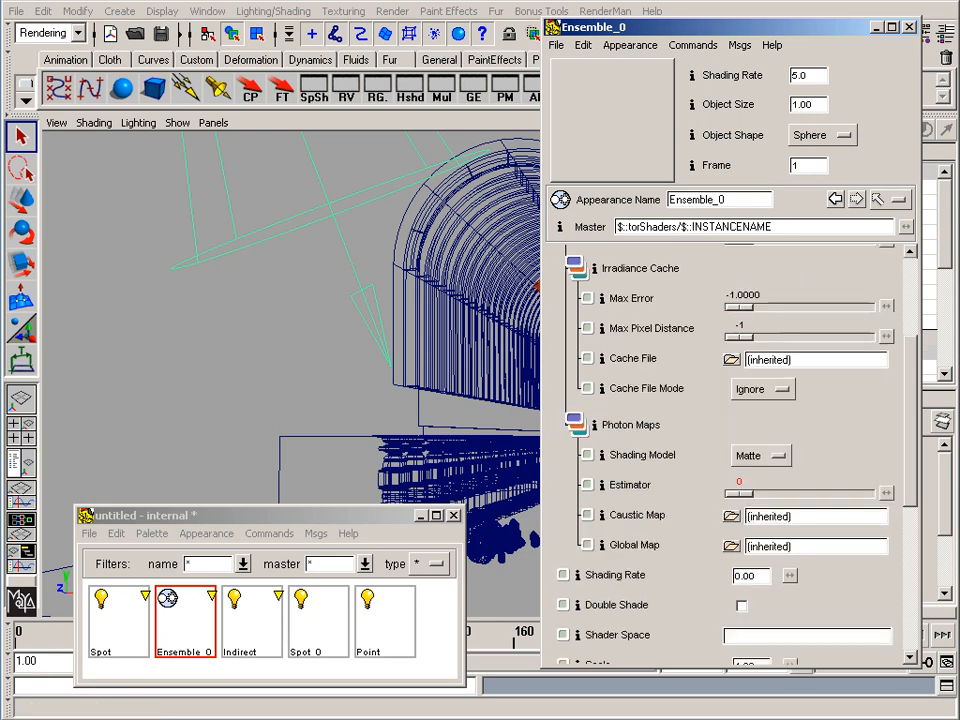
{"action": "left_click", "coordinate": [876, 29]}
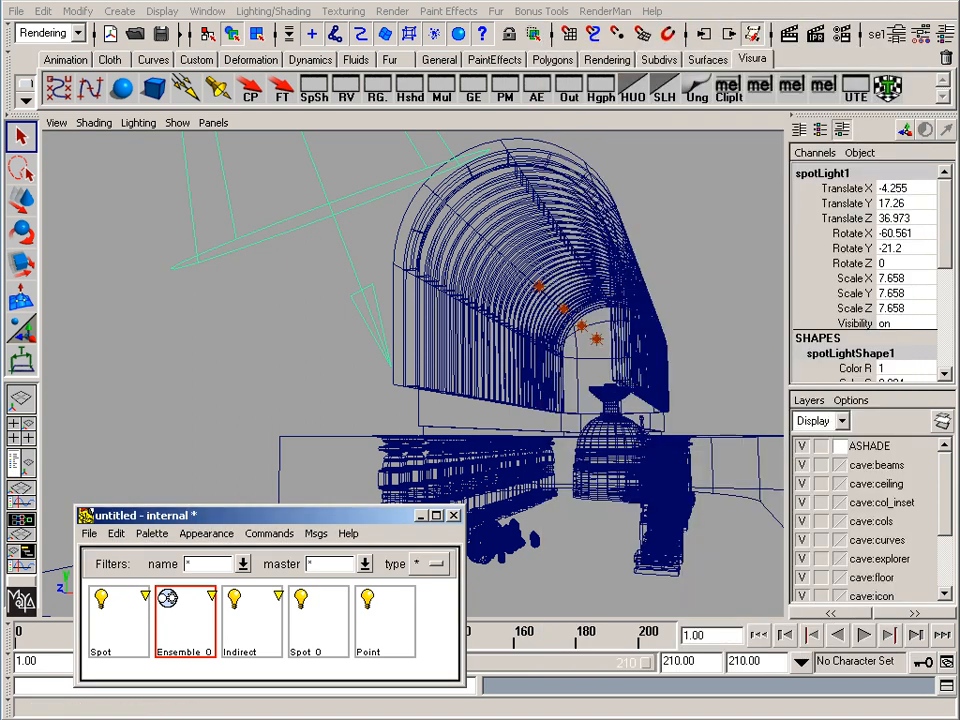
Trace the Constant appearance's surface color through its ColorSpline to the Occlusion node and examine the occlusion settings.
{"action": "key", "text": "alt+Tab"}
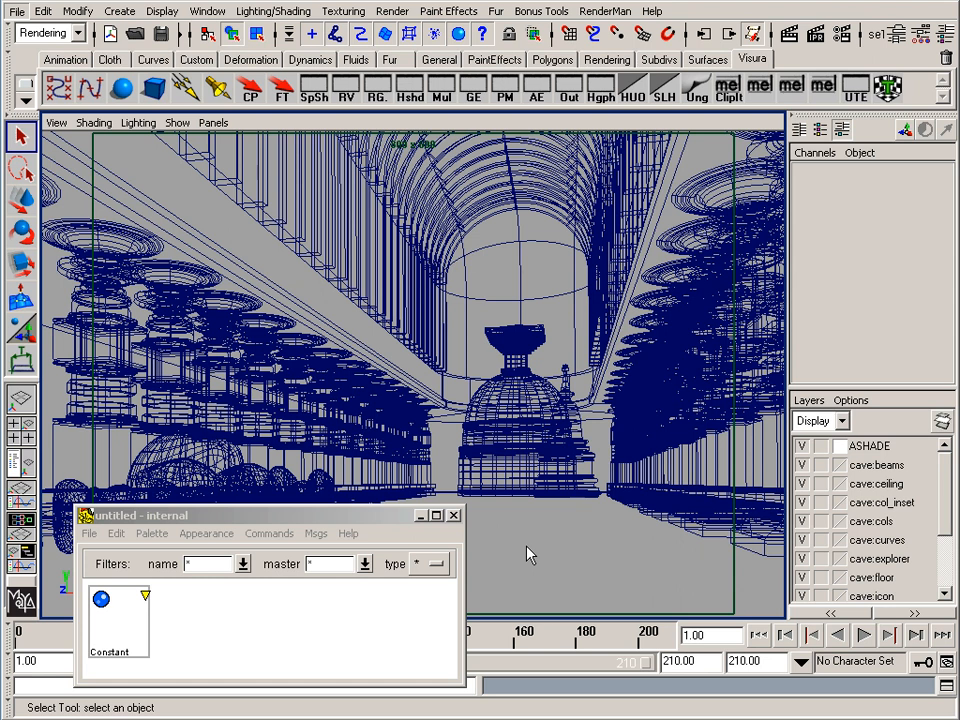
{"action": "left_click", "coordinate": [360, 512]}
{"action": "left_click_drag", "start_coordinate": [400, 510], "coordinate": [438, 499]}
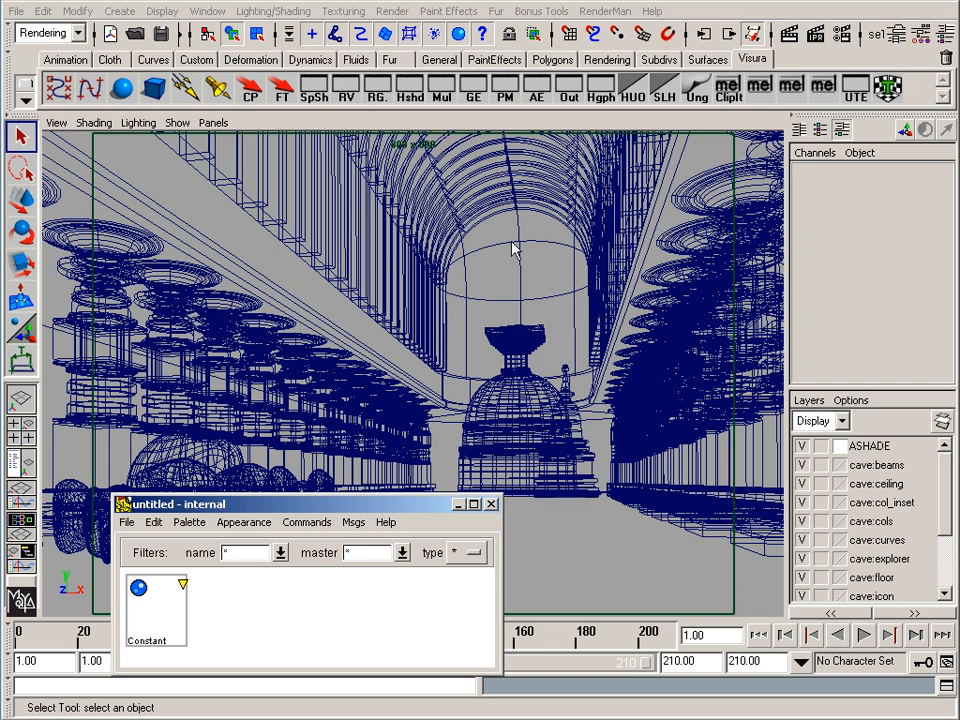
{"action": "double_click", "coordinate": [158, 620]}
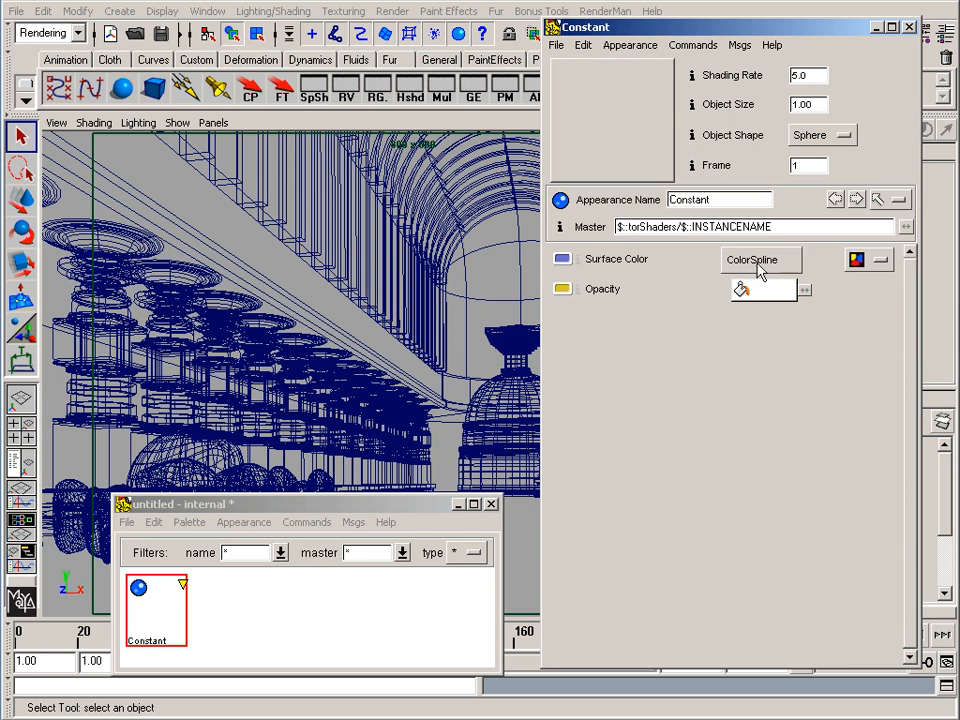
{"action": "left_click", "coordinate": [762, 262]}
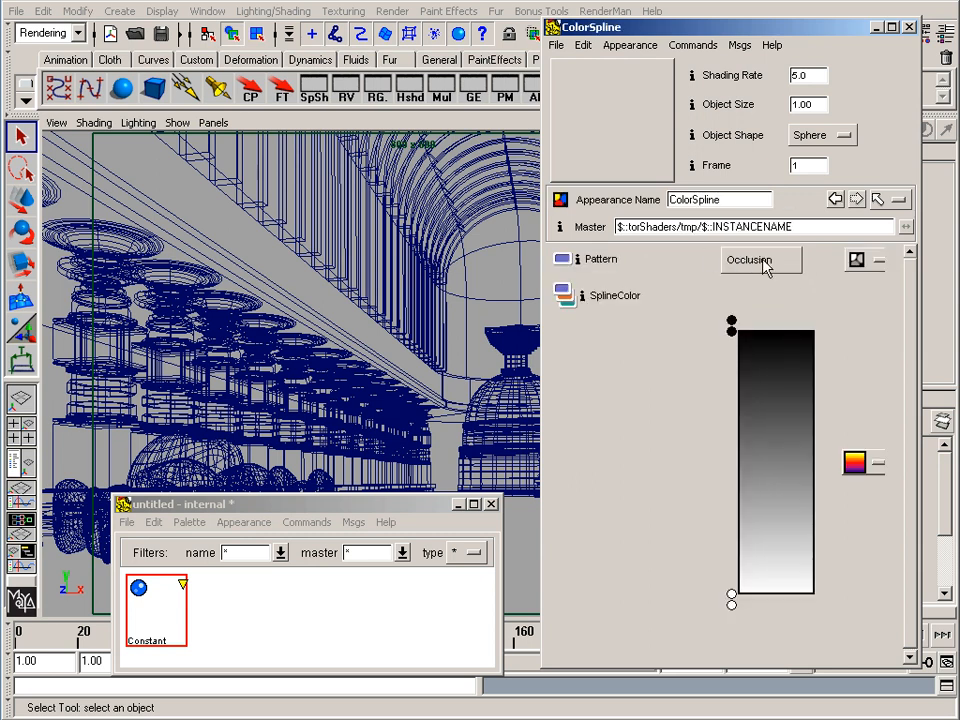
{"action": "left_click", "coordinate": [777, 260]}
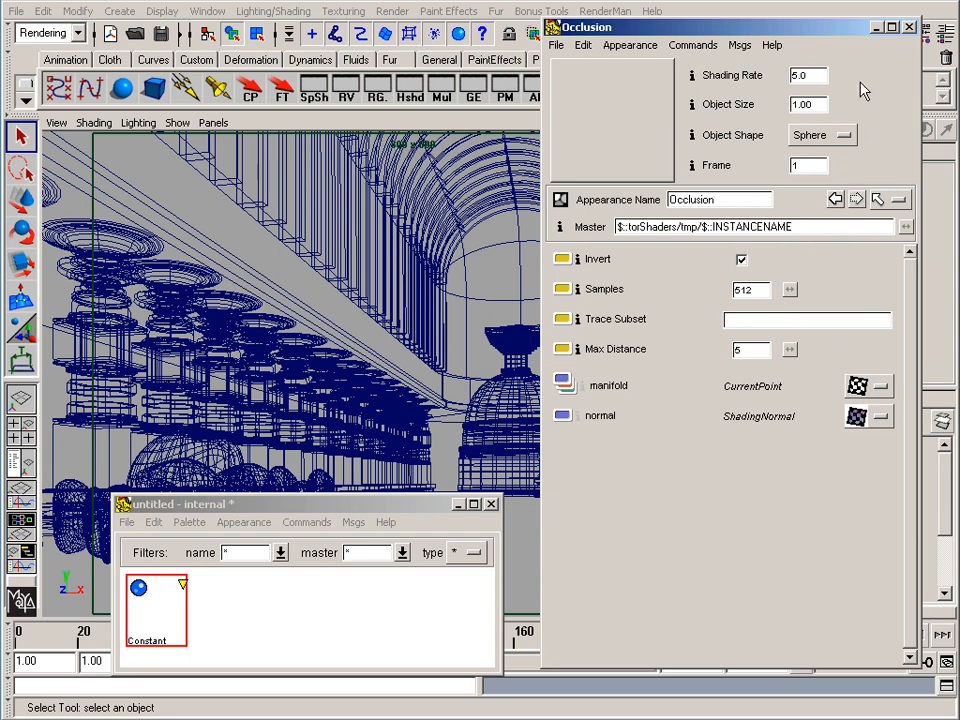
{"action": "left_click", "coordinate": [875, 27]}
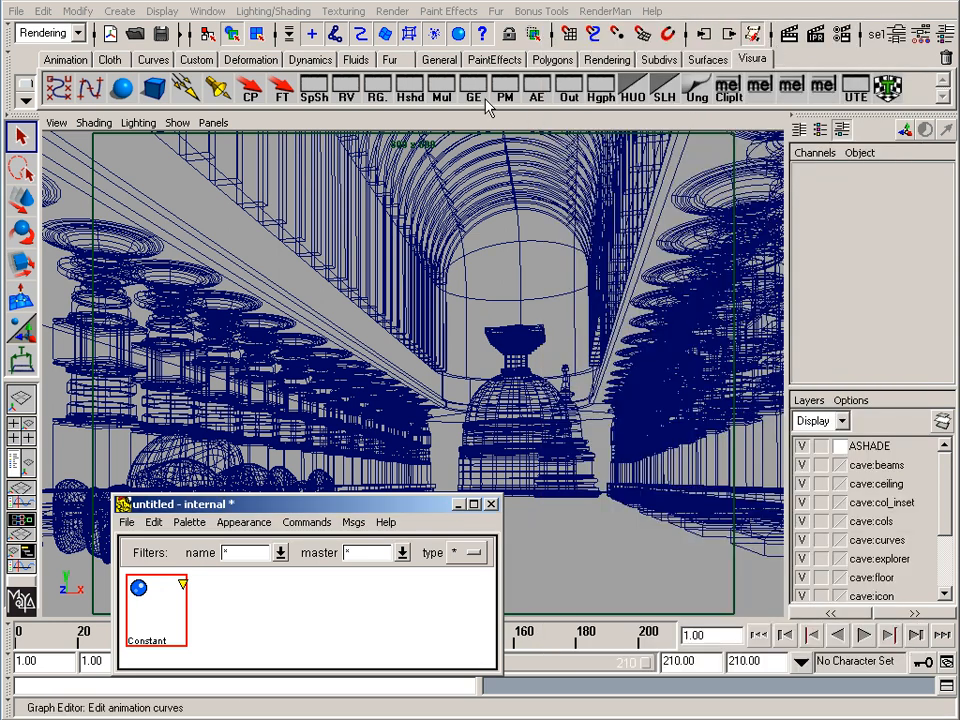
Review the ray tracing settings in RenderMan Controls, including irradiance cache, general attributes and photon mapping.
{"action": "left_click", "coordinate": [605, 11]}
{"action": "left_click", "coordinate": [621, 52]}
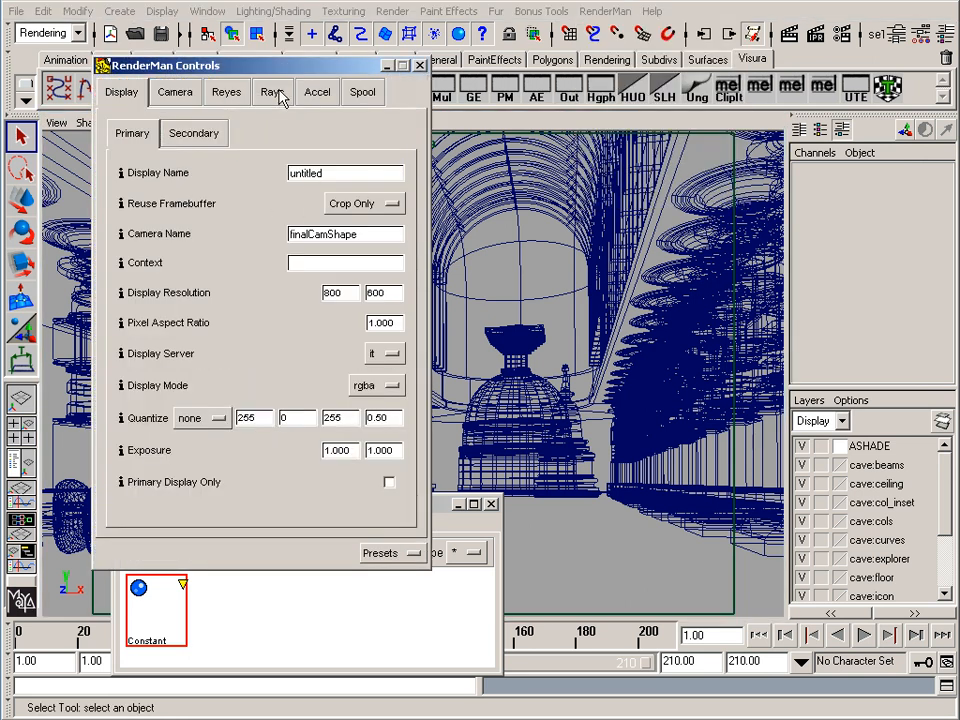
{"action": "left_click", "coordinate": [279, 97]}
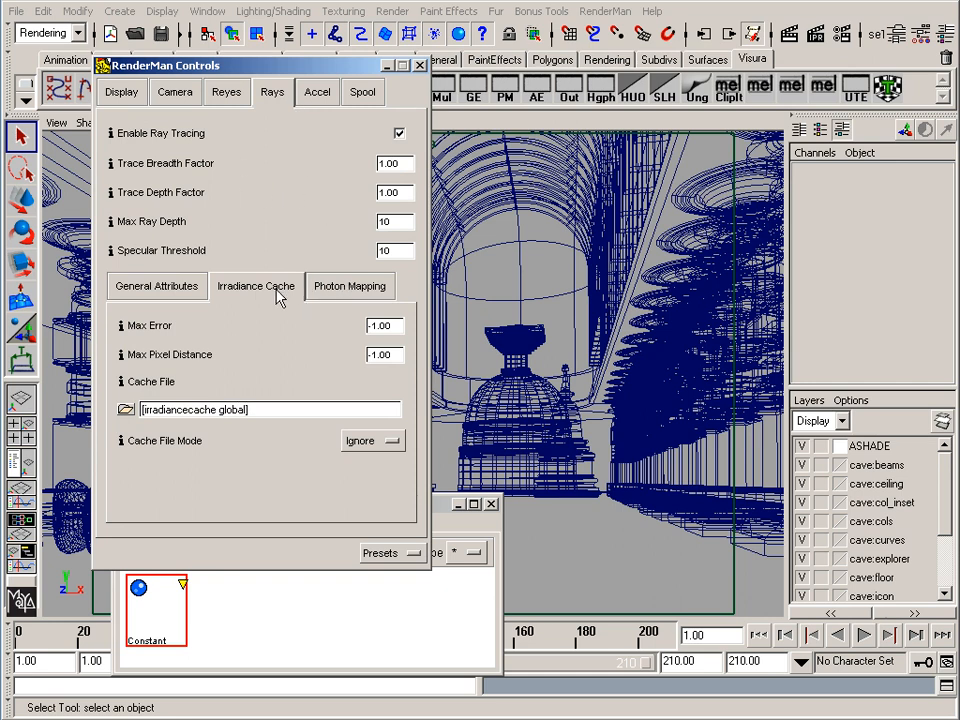
{"action": "left_click_drag", "start_coordinate": [254, 409], "coordinate": [107, 402]}
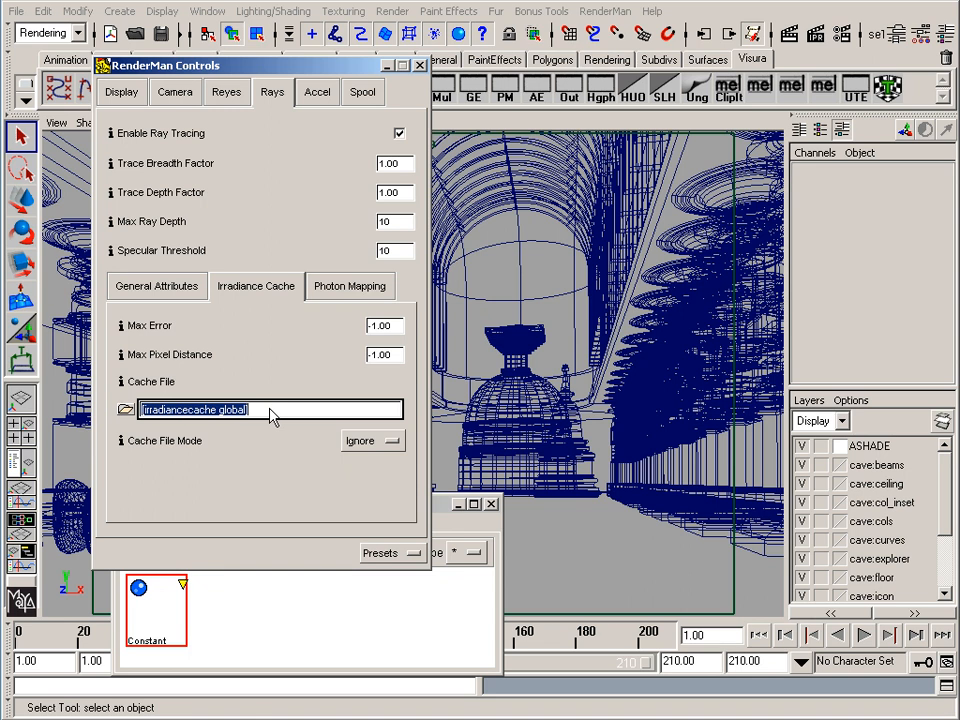
{"action": "left_click", "coordinate": [157, 288]}
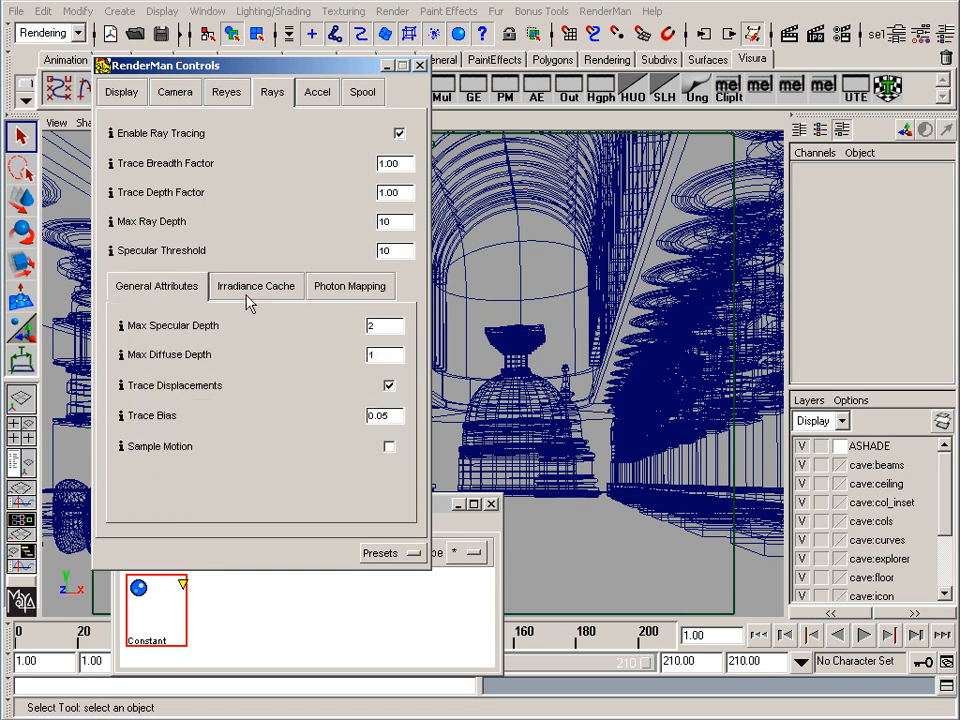
{"action": "left_click", "coordinate": [342, 287]}
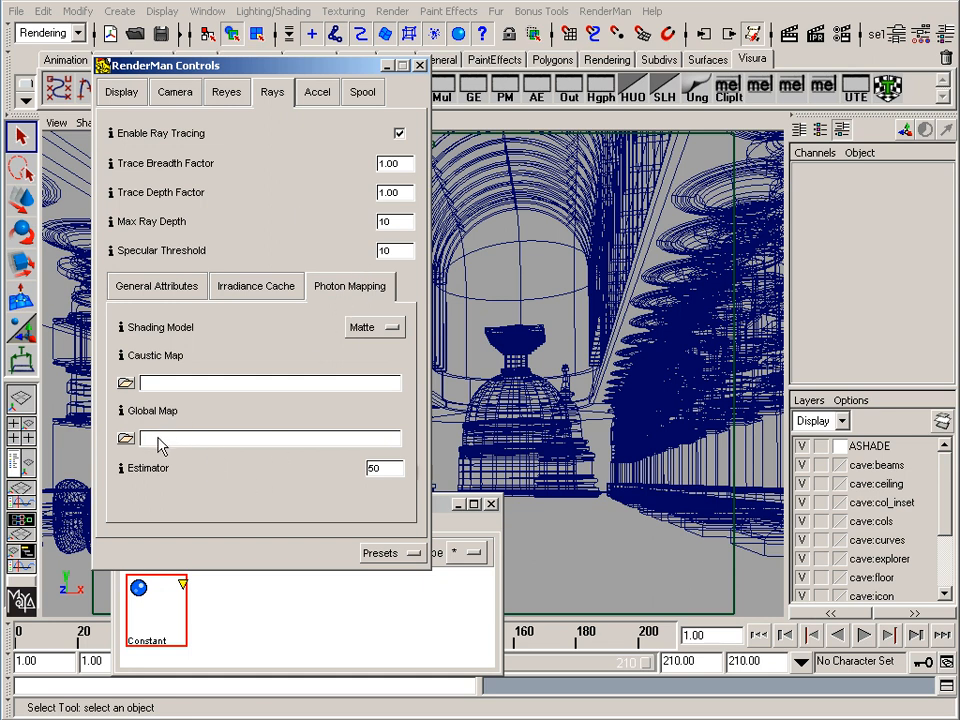
{"action": "left_click", "coordinate": [387, 67]}
Switch to the render image viewer and compare photon1.tif with the occlusion pass cave_occ.tif.
{"action": "key", "text": "alt"}
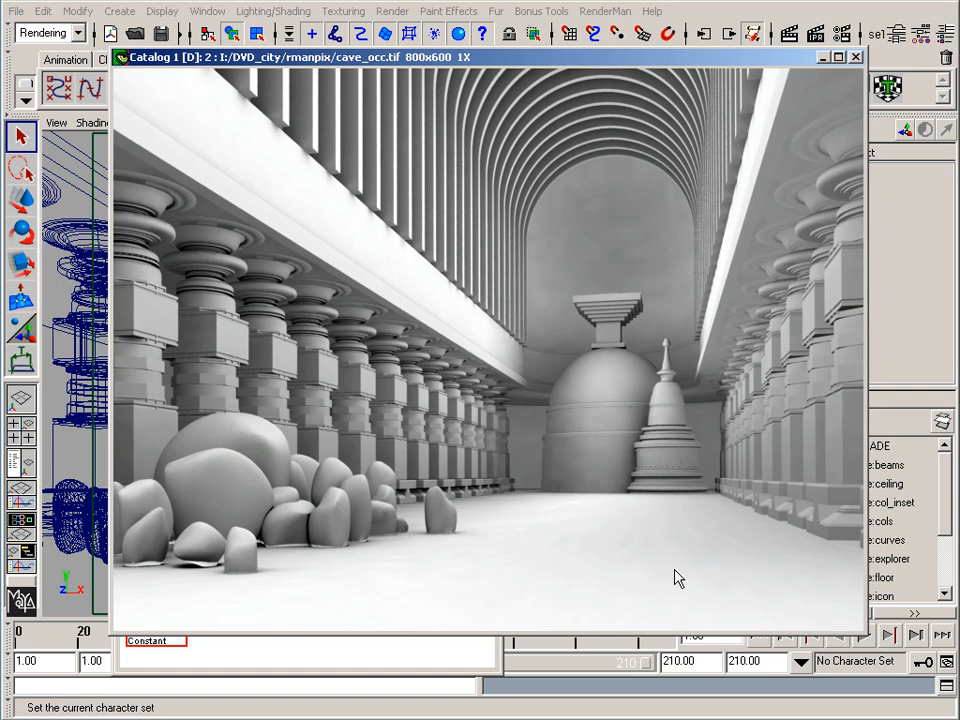
{"action": "key", "text": "Left"}
{"action": "key", "text": "Right"}
{"action": "key", "text": "Left"}
{"action": "key", "text": "Right"}
{"action": "key", "text": "Left"}
{"action": "key", "text": "Right"}
{"action": "key", "text": "Left"}
{"action": "key", "text": "Right"}
{"action": "key", "text": "Left"}
{"action": "key", "text": "Right"}
{"action": "key", "text": "Left"}
{"action": "key", "text": "Right"}
{"action": "key", "text": "Left"}
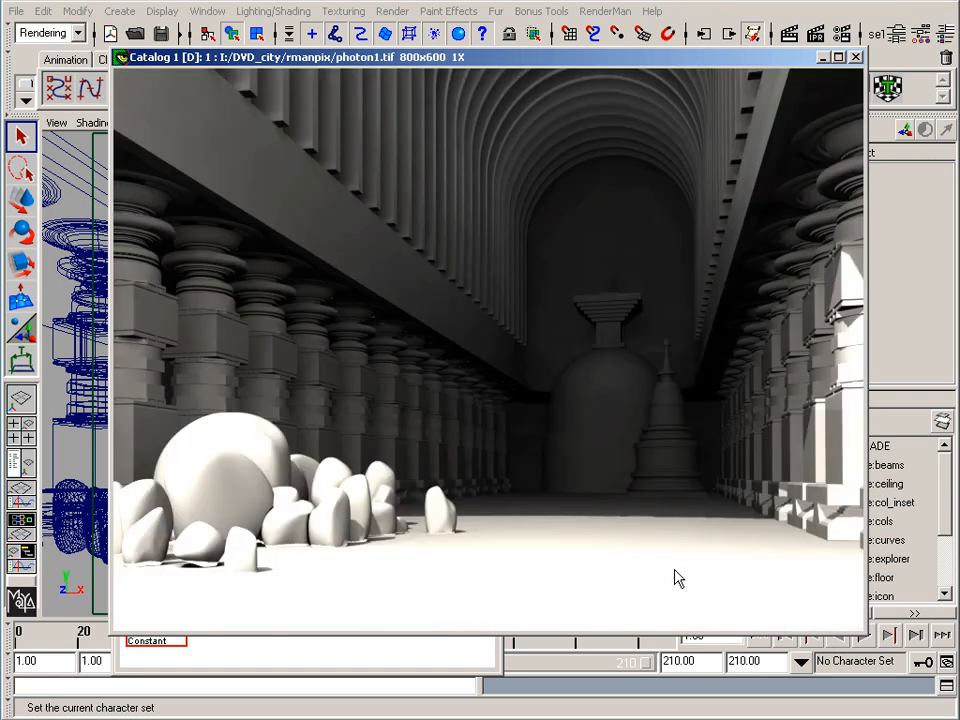
{"action": "key", "text": "Right"}
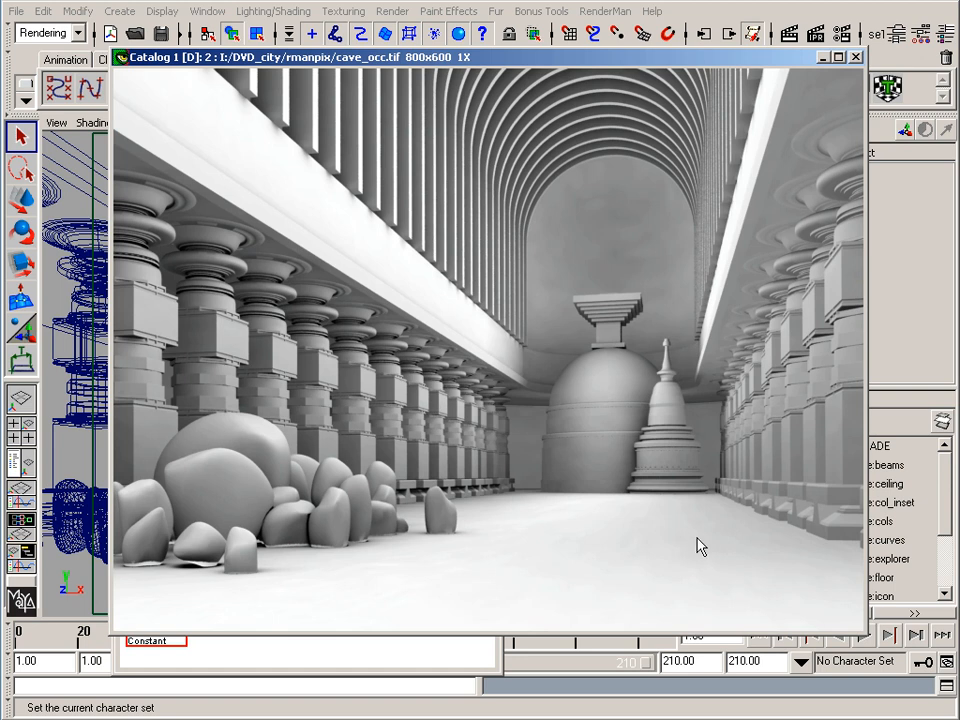
Compare the combined render photon_occ.tif with photon1.tif to judge the effect of occlusion on the photon-mapped cave.
{"action": "key", "text": "Right"}
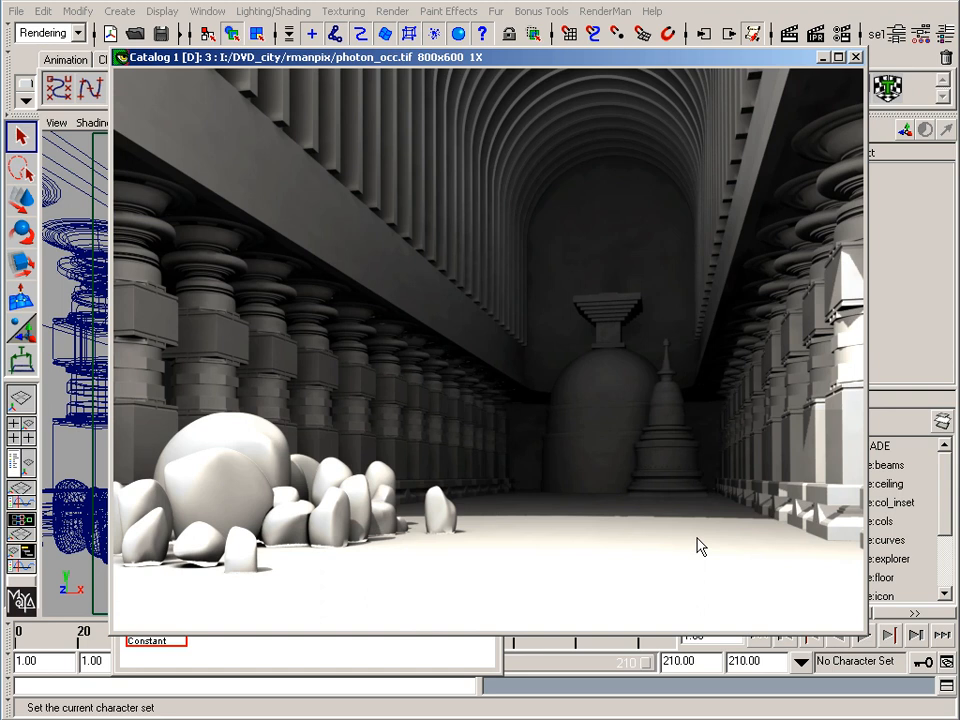
{"action": "key", "text": "Right"}
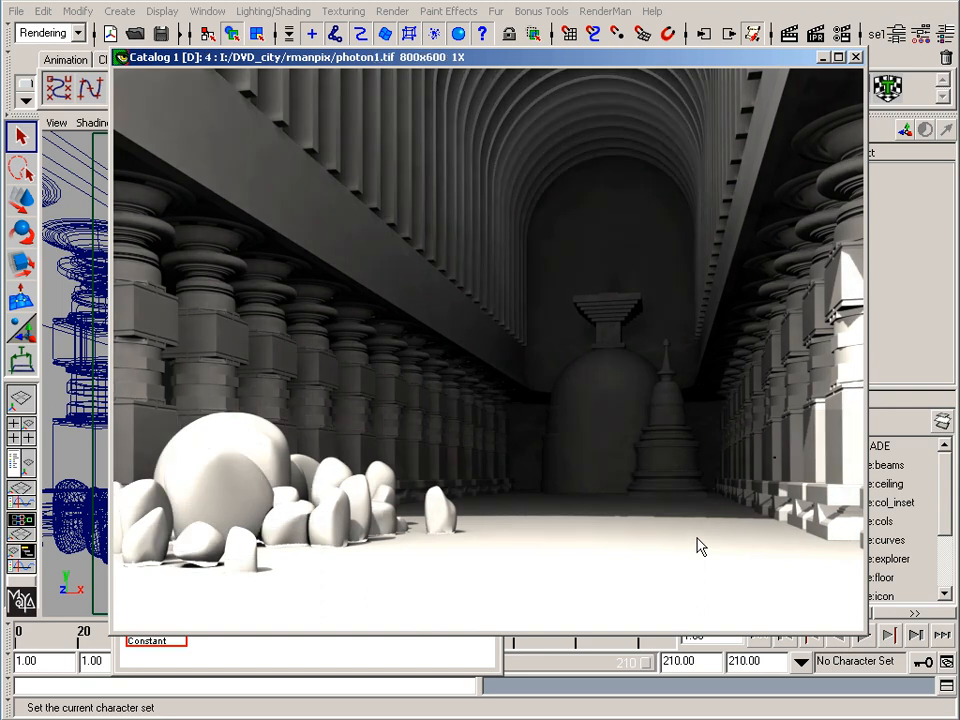
{"action": "key", "text": "Left"}
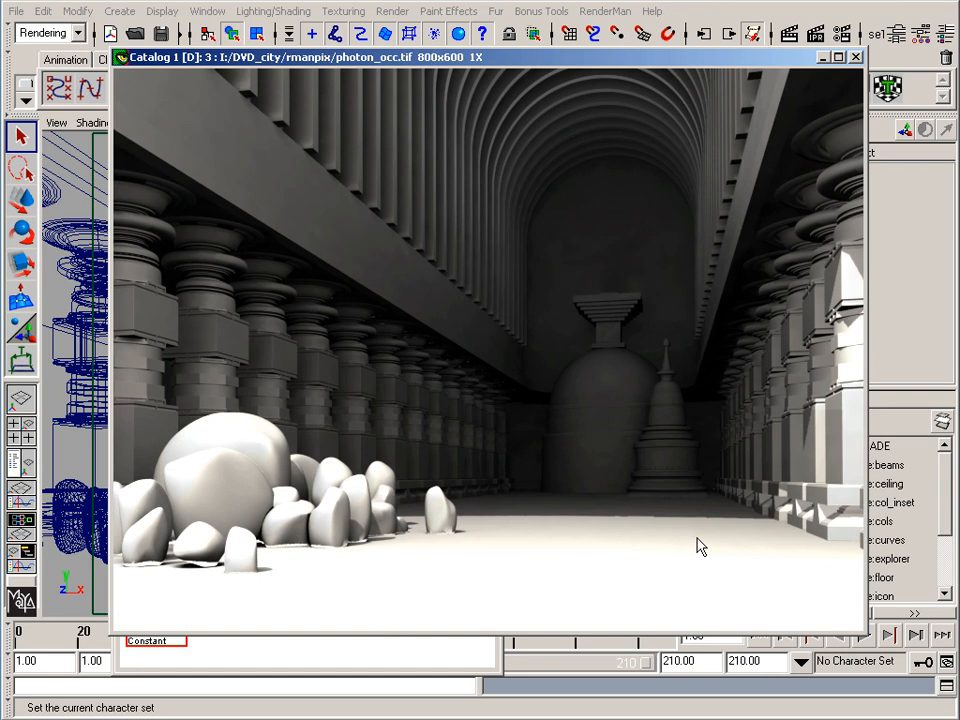
{"action": "key", "text": "Right"}
{"action": "key", "text": "Left"}
{"action": "key", "text": "Right"}
{"action": "key", "text": "Left"}
{"action": "key", "text": "Right"}
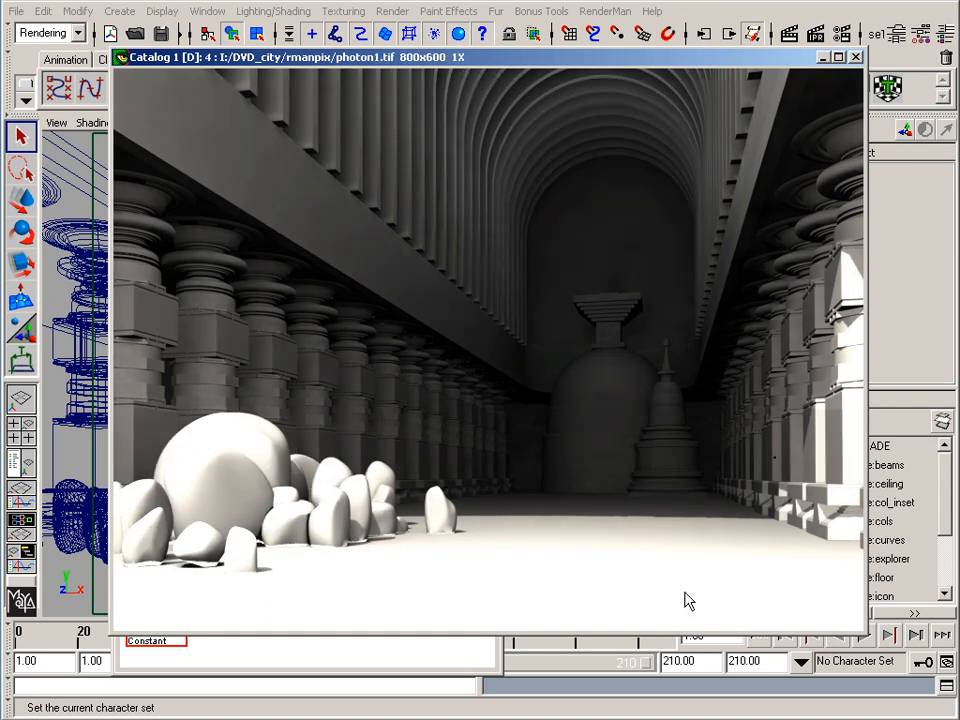
{"action": "key", "text": "Left"}
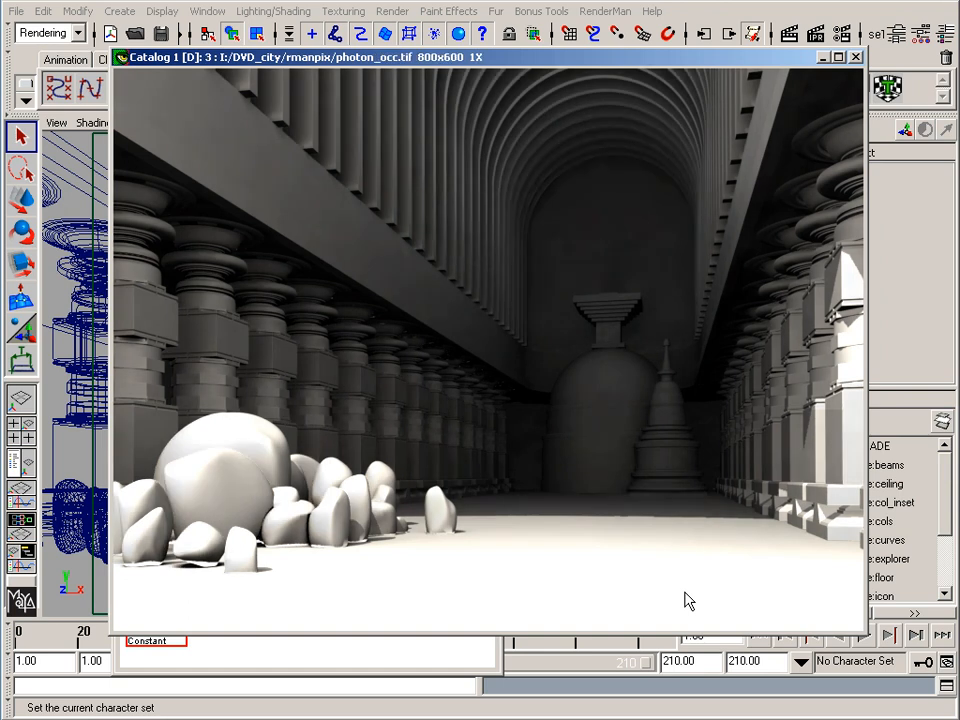
{"action": "key", "text": "Right"}
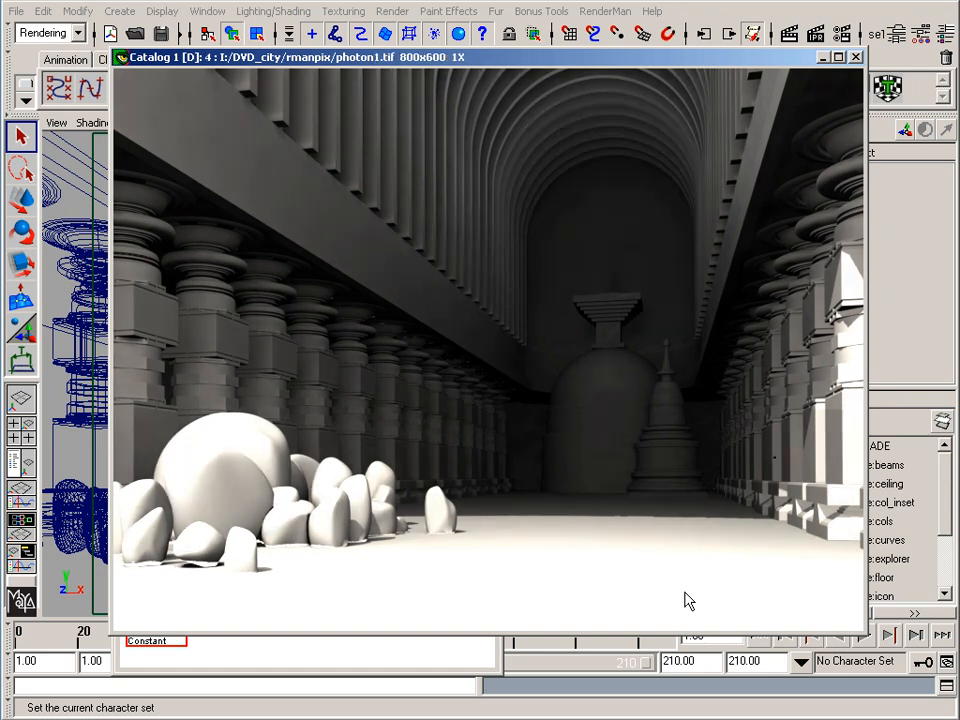
{"action": "key", "text": "Left"}
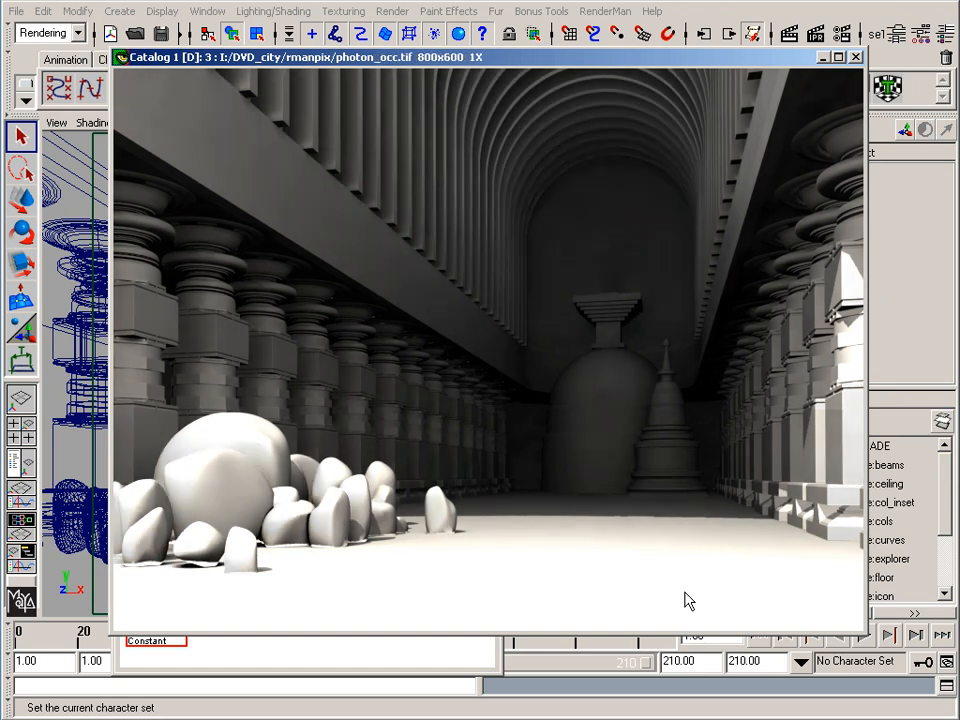